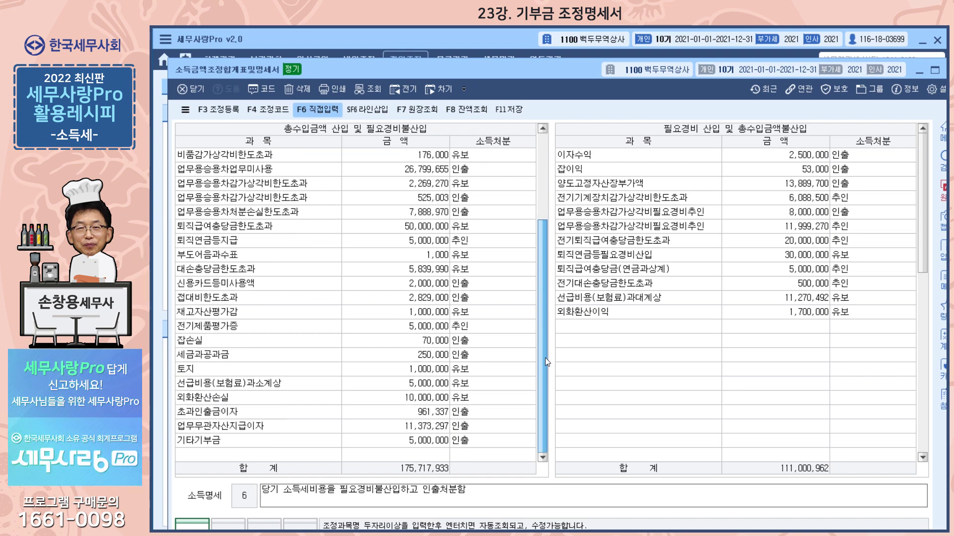
Leave the income adjustment summary, reload the figures in 조정계산서, and close it with the changes saved.
{"action": "mouse_move", "coordinate": [925, 174]}
{"action": "left_mouse_down"}
{"action": "mouse_move", "coordinate": [912, 392]}
{"action": "mouse_move", "coordinate": [913, 168]}
{"action": "left_mouse_up"}
{"action": "key", "text": "Escape"}
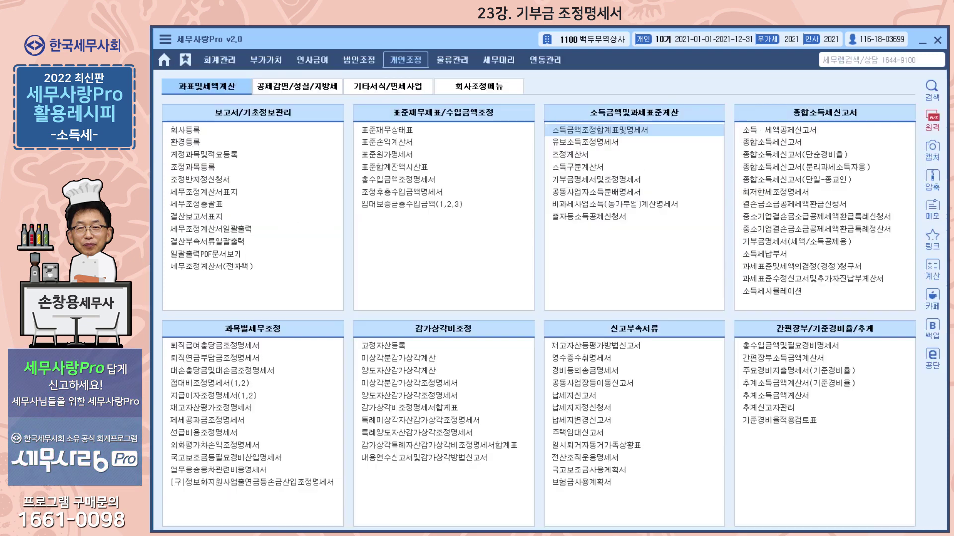
{"action": "left_click", "coordinate": [589, 159]}
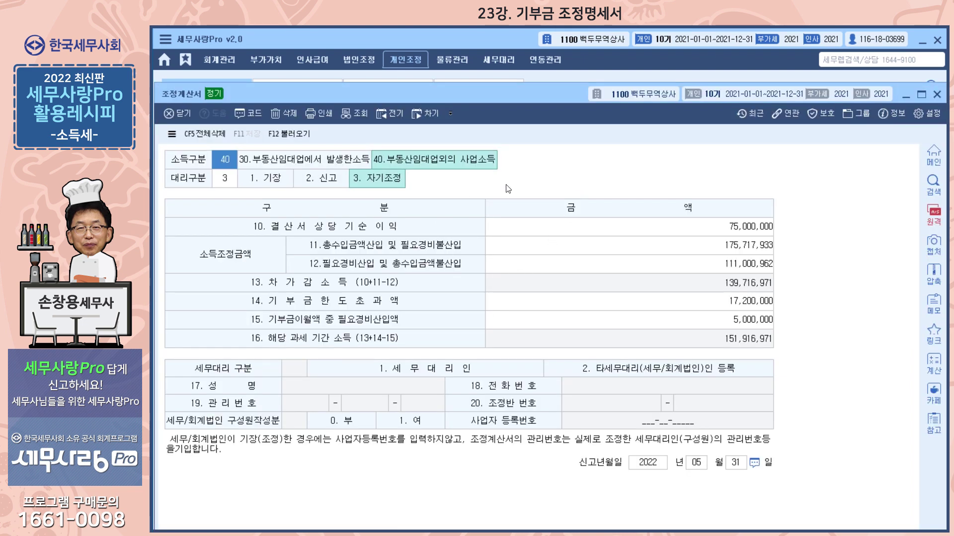
{"action": "left_click", "coordinate": [293, 134]}
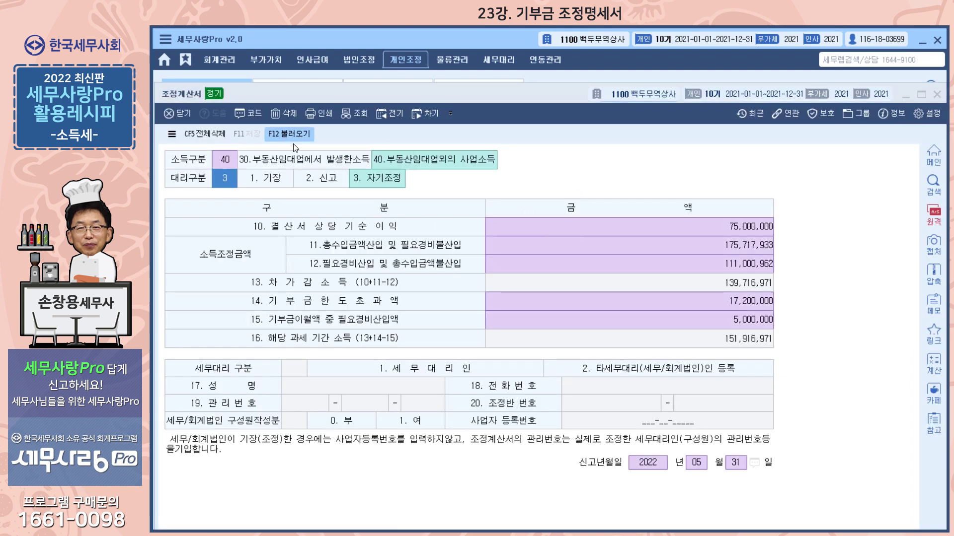
{"action": "left_click", "coordinate": [528, 377]}
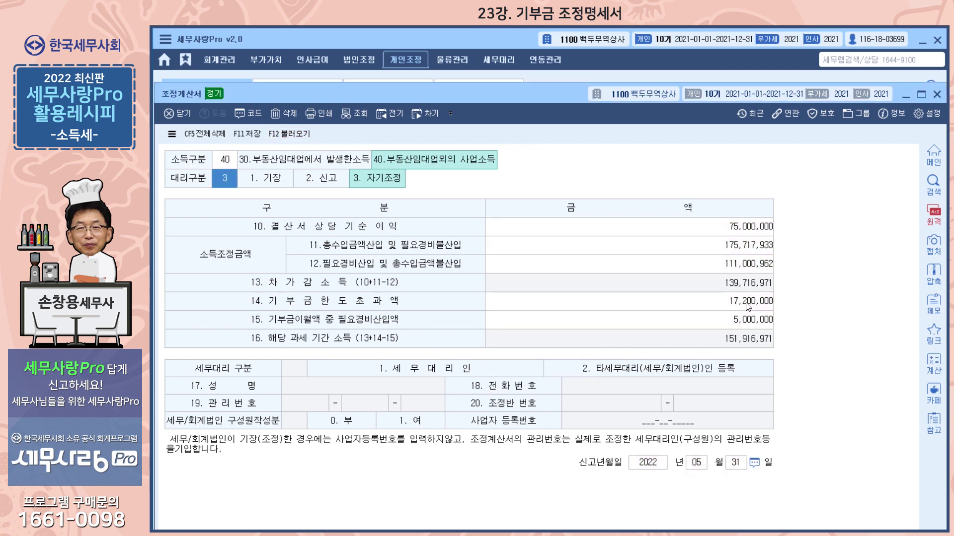
{"action": "left_click", "coordinate": [938, 95]}
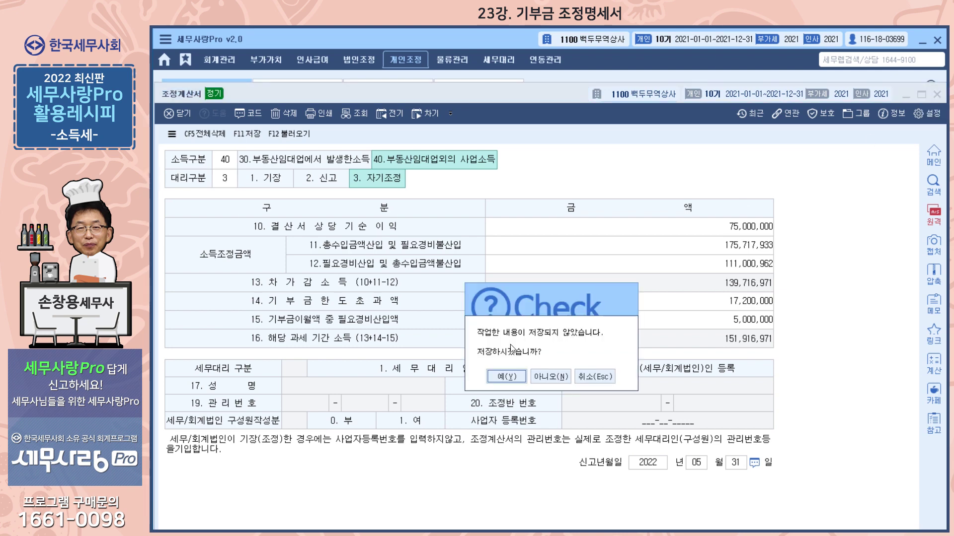
{"action": "left_click", "coordinate": [502, 377]}
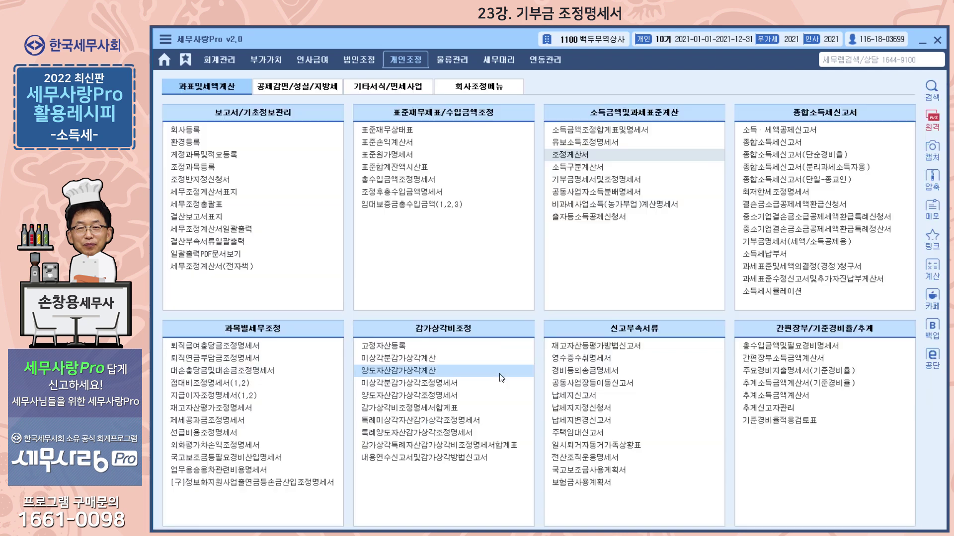
Import the voucher donations into 기부금명세서및조정명세서, replacing the existing rows, and set the 국방부 donation's type to 법정 (code 10).
{"action": "left_click", "coordinate": [591, 181]}
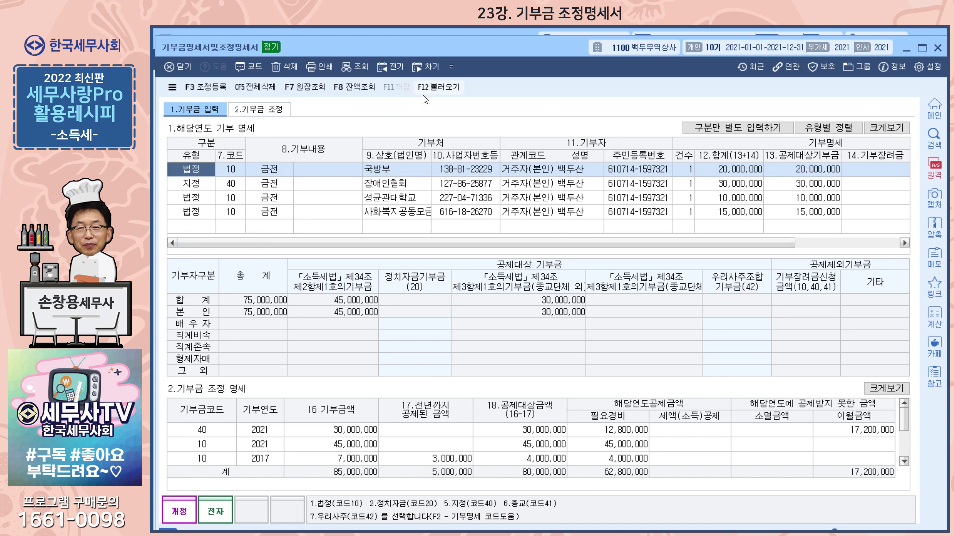
{"action": "left_click", "coordinate": [434, 89]}
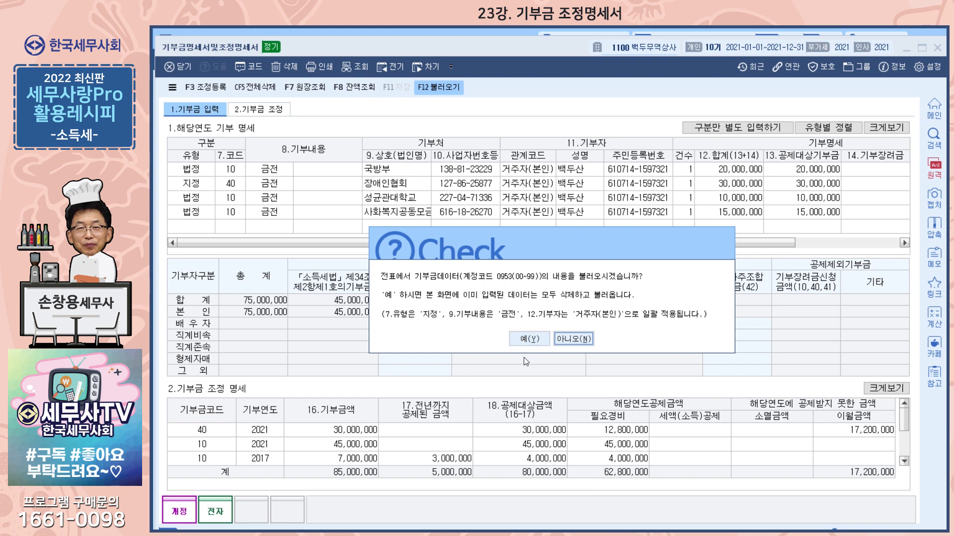
{"action": "left_click", "coordinate": [525, 341]}
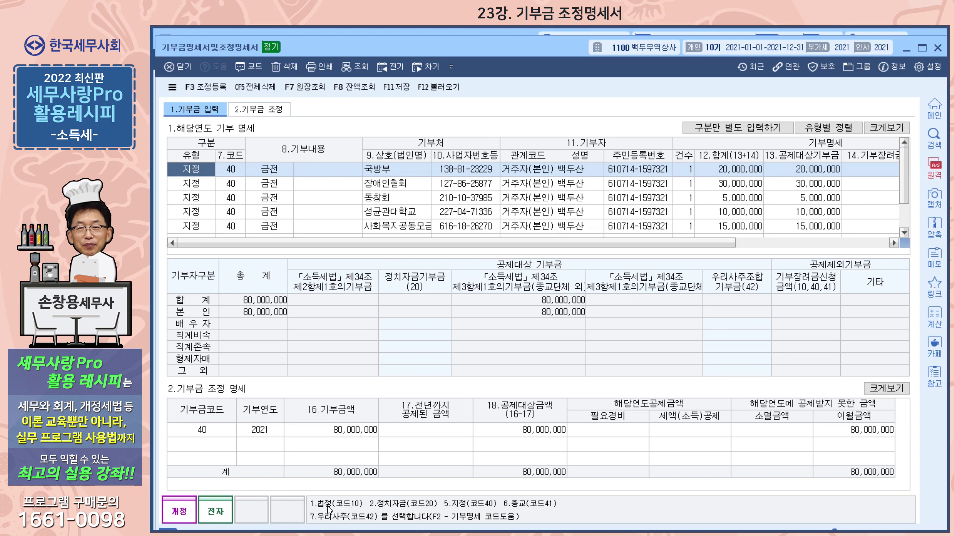
{"action": "type", "text": "1"}
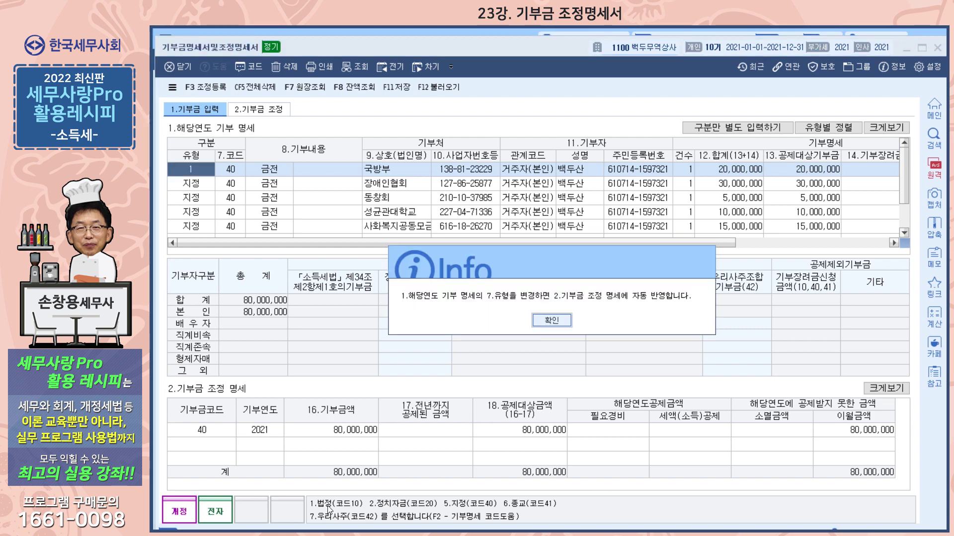
{"action": "key", "text": "Return"}
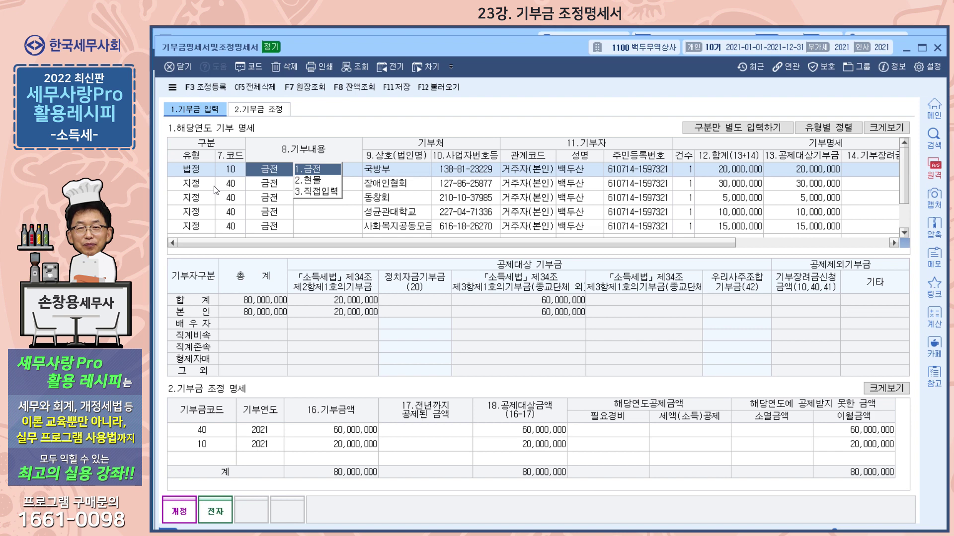
Check the 기타기부금 entry in the adjustment register and delete the 동창회 row from the current-year donation details.
{"action": "left_click", "coordinate": [192, 199]}
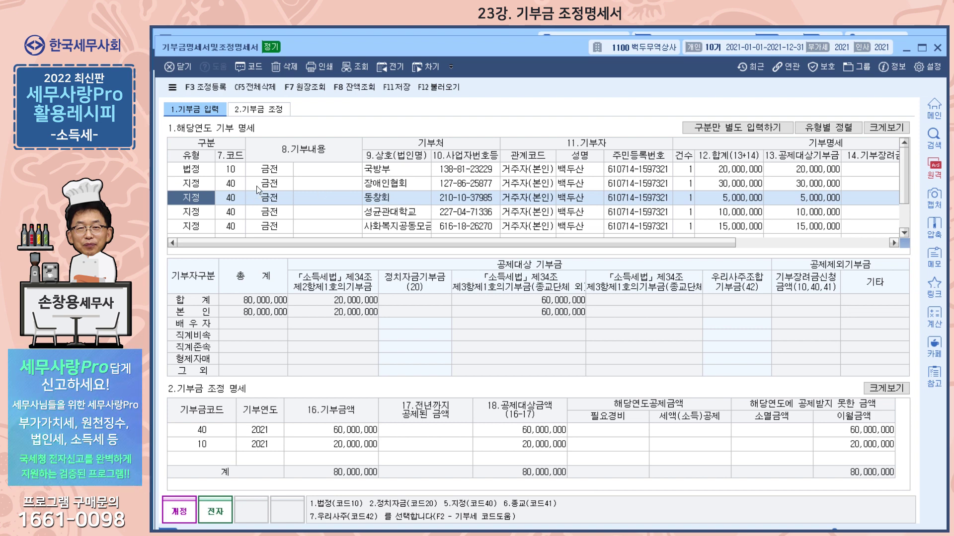
{"action": "left_click", "coordinate": [216, 89]}
{"action": "left_click_drag", "start_coordinate": [537, 167], "coordinate": [543, 261]}
{"action": "left_click", "coordinate": [295, 273]}
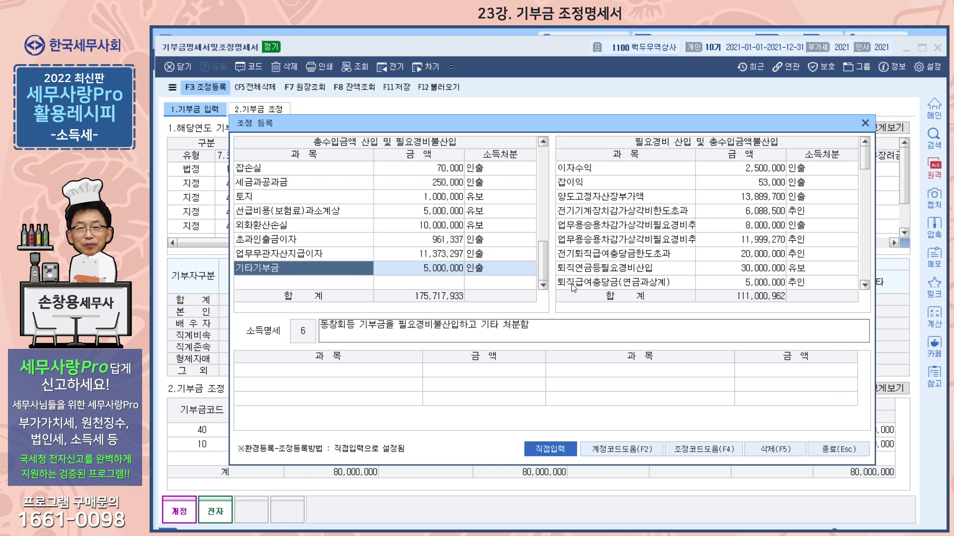
{"action": "left_click", "coordinate": [865, 124]}
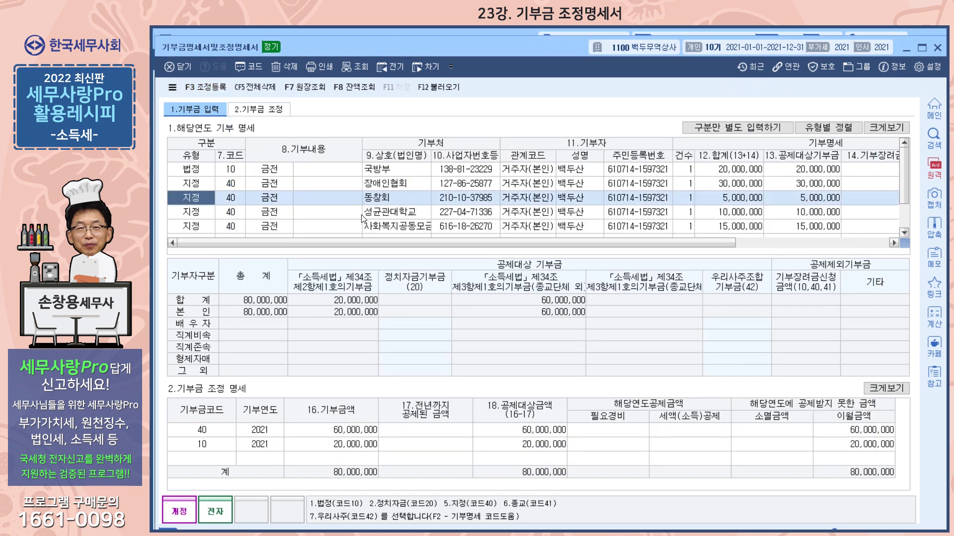
{"action": "left_click", "coordinate": [287, 67]}
{"action": "left_click", "coordinate": [529, 320]}
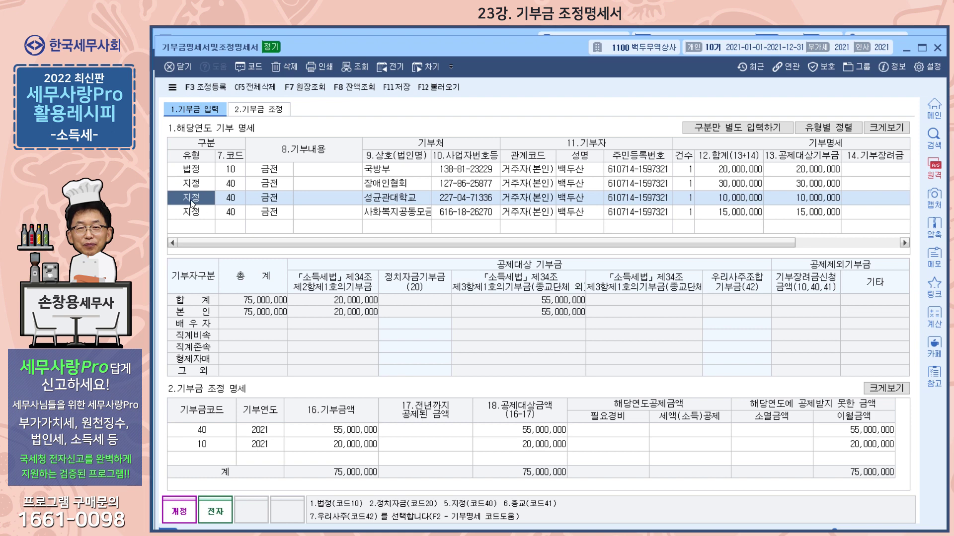
Set the donation type of the 성균관대학교 and 사회복지공동모금 rows to 법정 (code 10).
{"action": "type", "text": "1"}
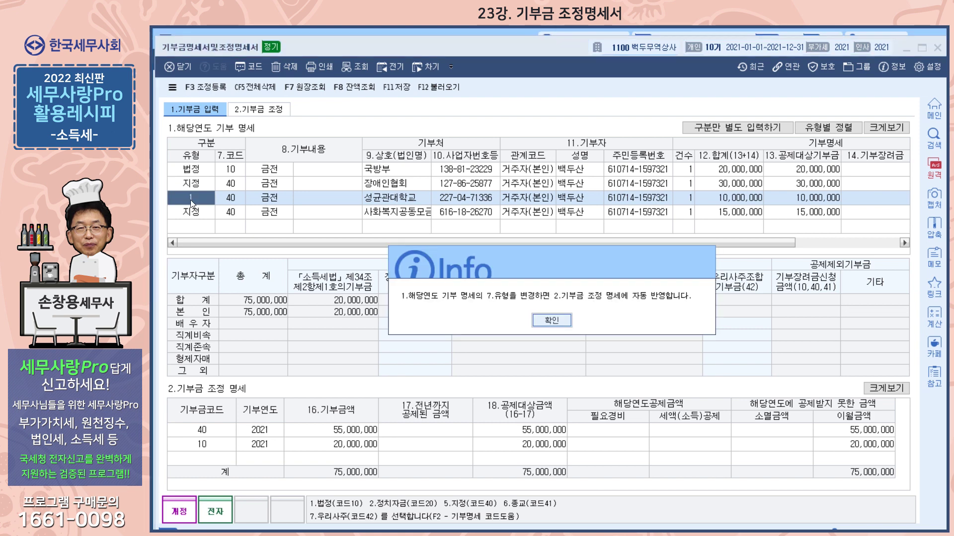
{"action": "key", "text": "Return"}
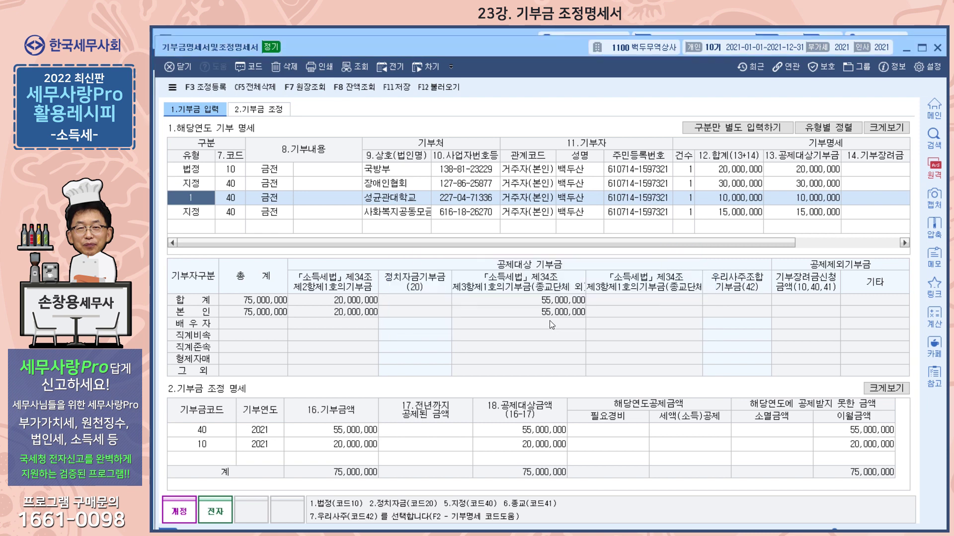
{"action": "left_click", "coordinate": [199, 217]}
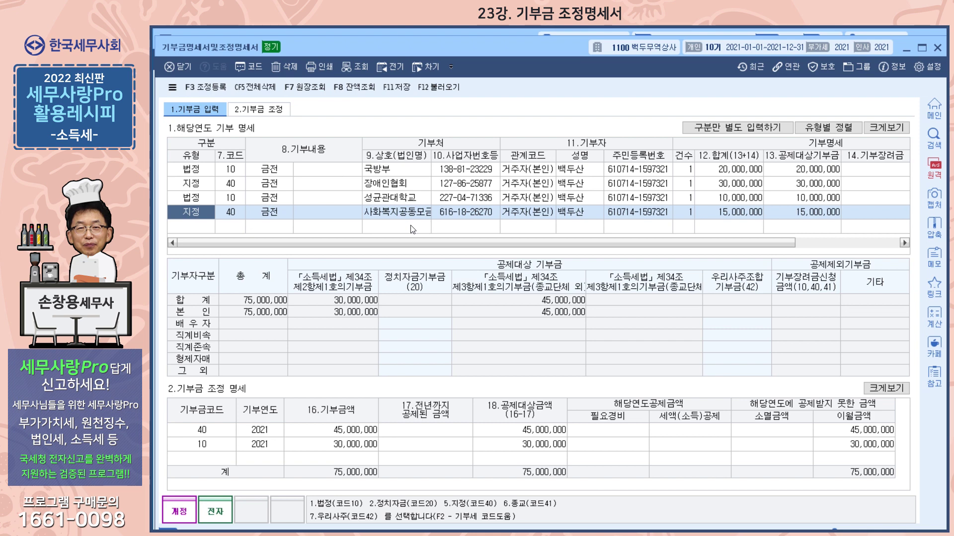
{"action": "type", "text": "1"}
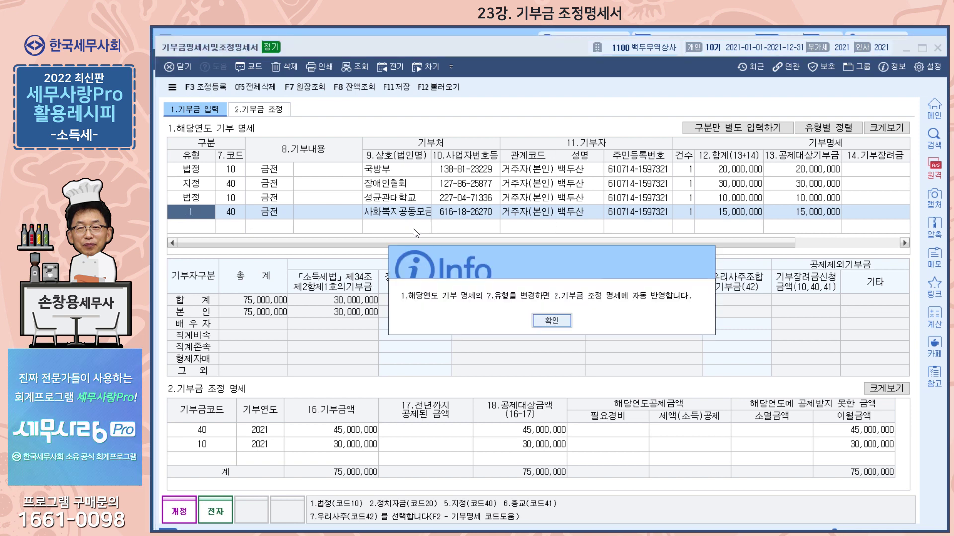
{"action": "left_click", "coordinate": [539, 318]}
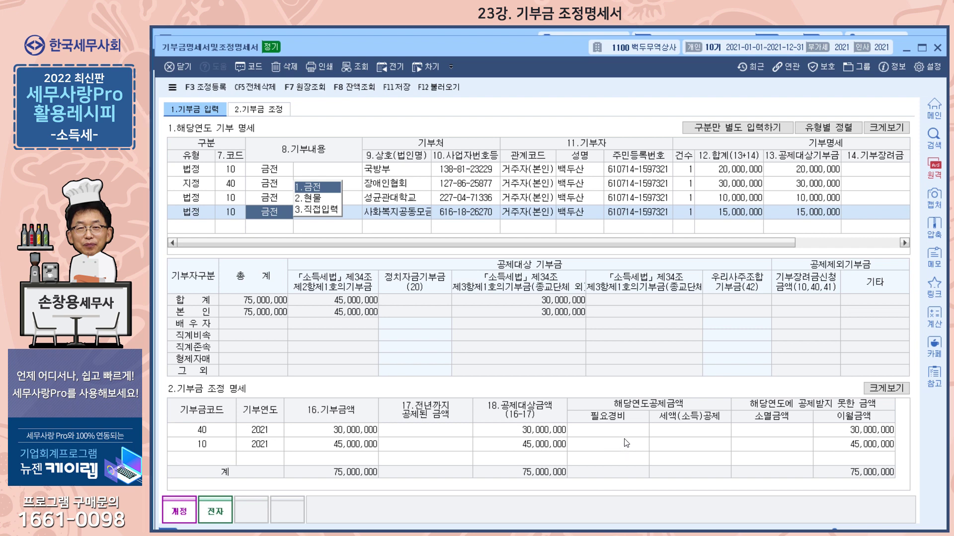
Review the carried-over donation details in the prior year's 기부금 조정 section, and return to the current-year statement.
{"action": "left_click", "coordinate": [389, 73]}
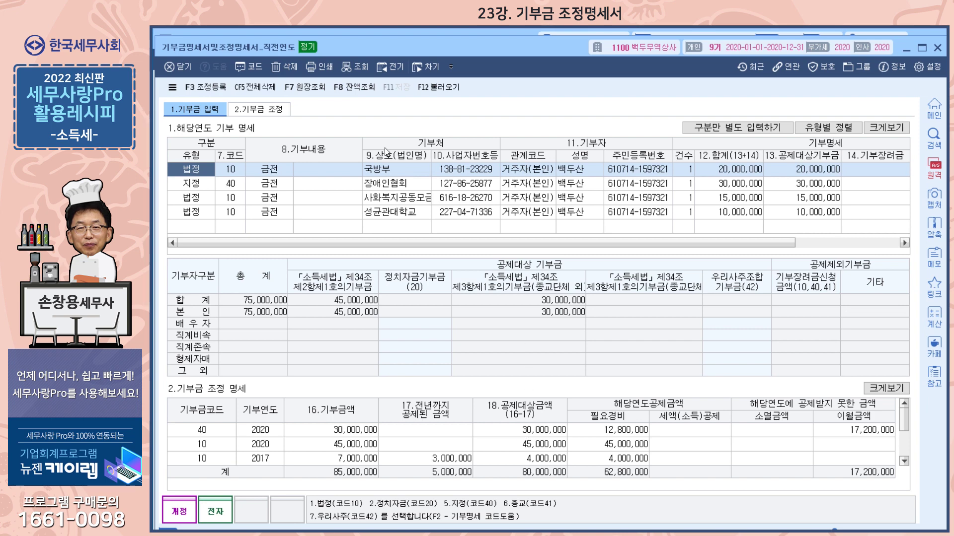
{"action": "left_click", "coordinate": [264, 111]}
{"action": "scroll", "coordinate": [554, 376], "scroll_direction": "down", "scroll_amount": 3}
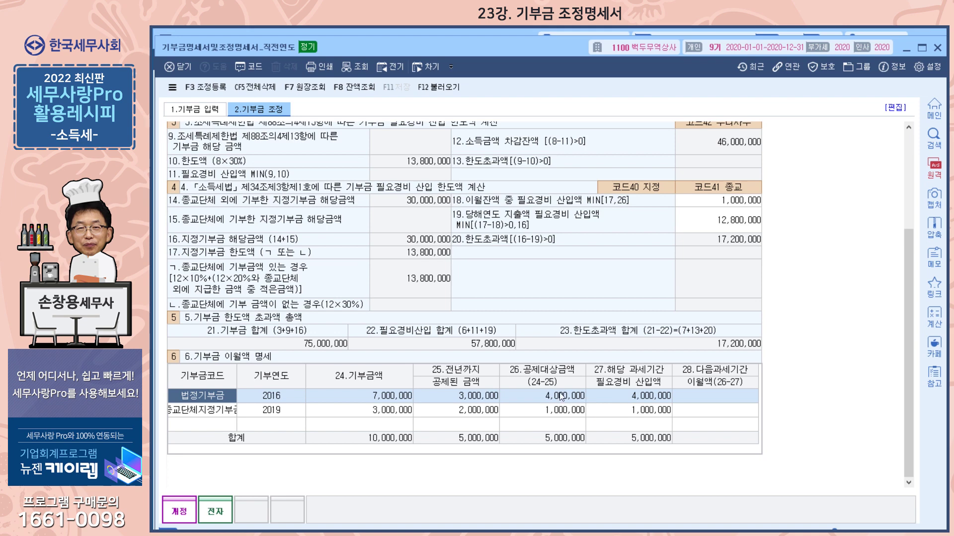
{"action": "left_click", "coordinate": [938, 48]}
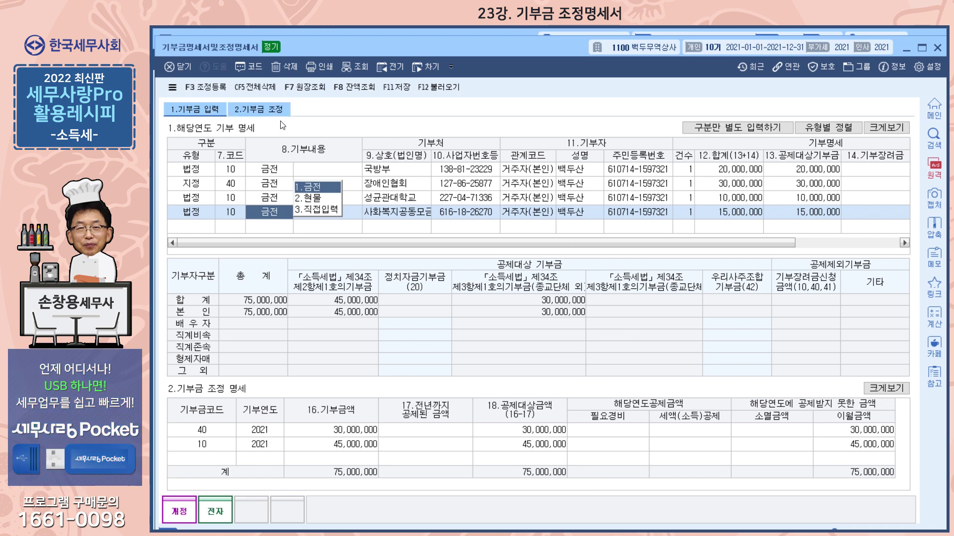
Reload the net income, 총수입금액산입 and 총수입금액불산입 figures in the current year's 기부금 조정 section.
{"action": "left_click", "coordinate": [262, 113]}
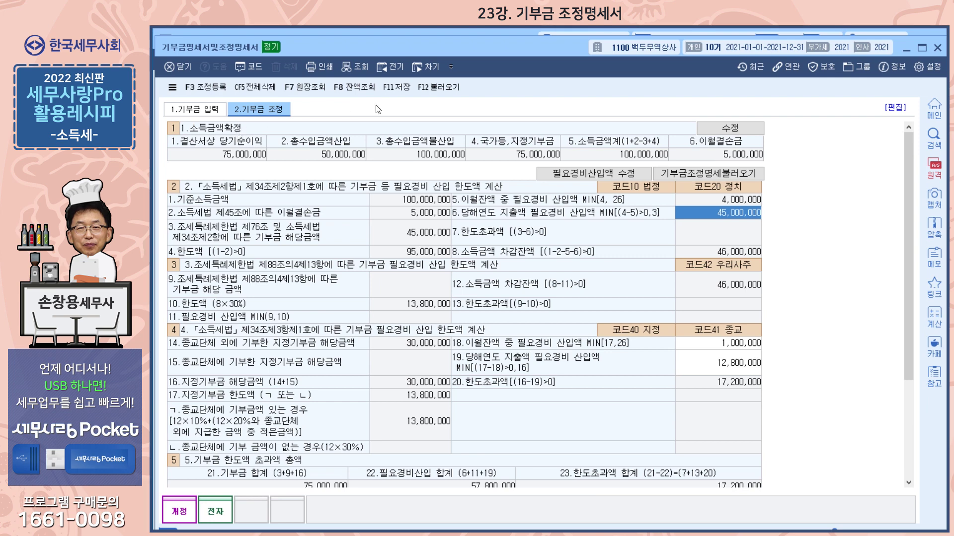
{"action": "left_click", "coordinate": [456, 89]}
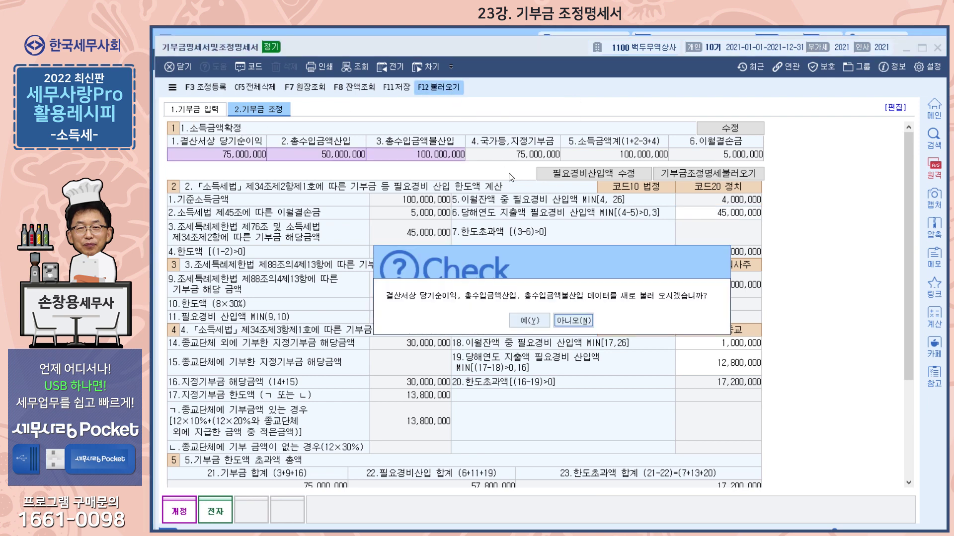
{"action": "left_click", "coordinate": [536, 320]}
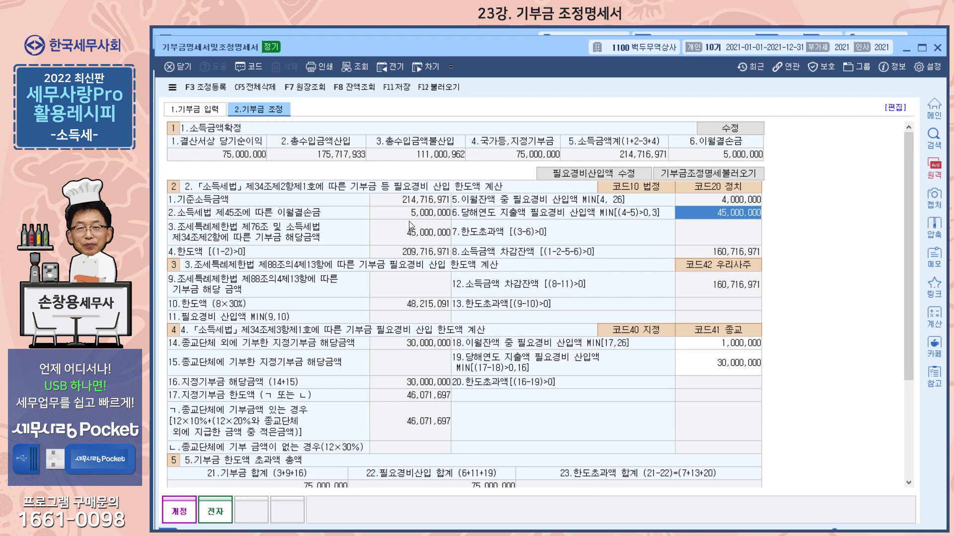
Unlock the 소득금액확정 figures and set 총수입금액불산입 to 100,000,000 and 총수입금액산입 to 50,000,000.
{"action": "left_click", "coordinate": [724, 131]}
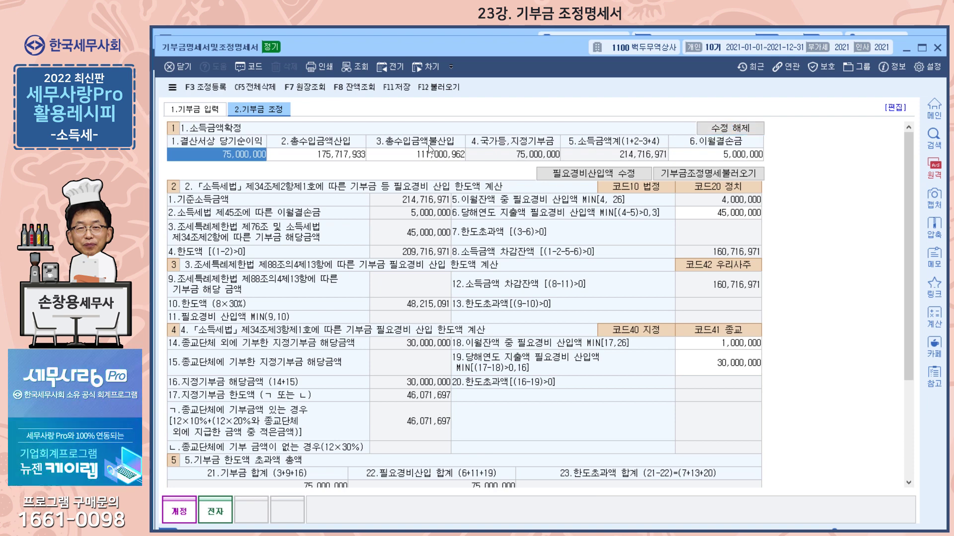
{"action": "left_click", "coordinate": [422, 157]}
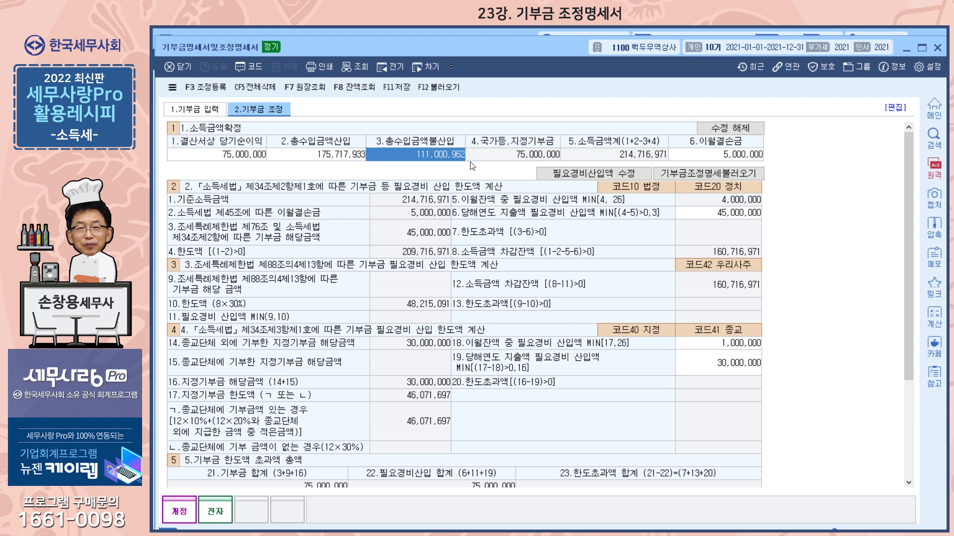
{"action": "type", "text": "100000000"}
{"action": "key", "text": "Return"}
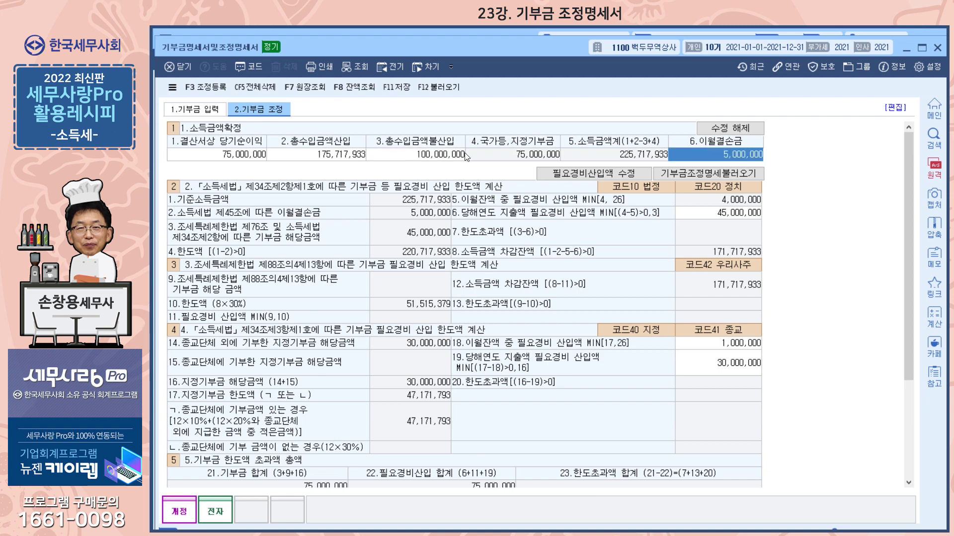
{"action": "left_click", "coordinate": [327, 158]}
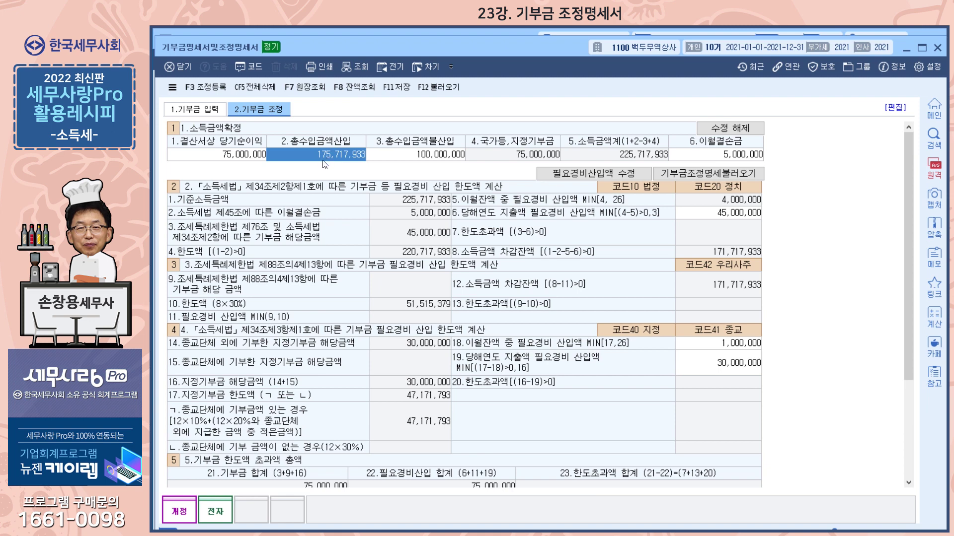
{"action": "type", "text": "50000000"}
{"action": "key", "text": "Return"}
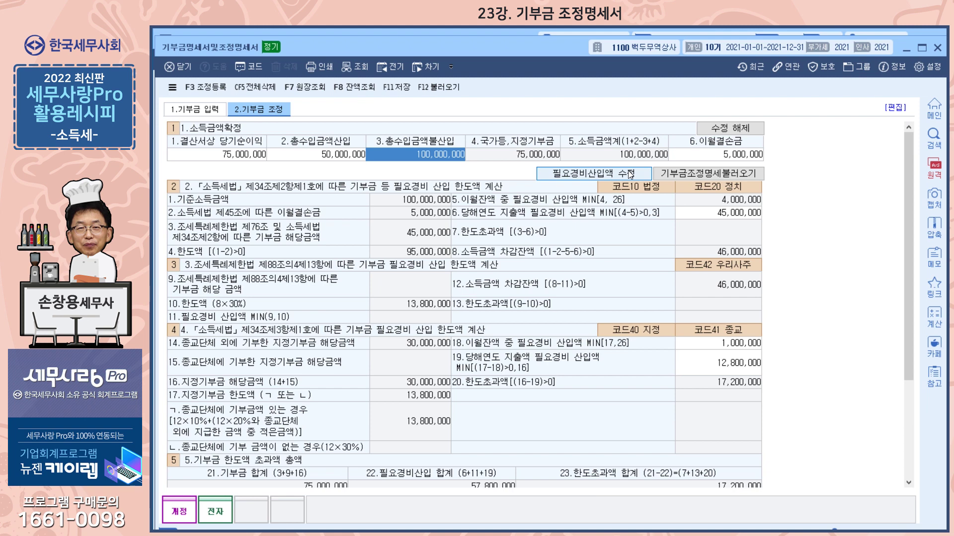
Examine the 이월결손금 field, the limit calculations, and the 2017 법정기부금 row in 기부금 이월액 명세.
{"action": "left_click", "coordinate": [713, 159]}
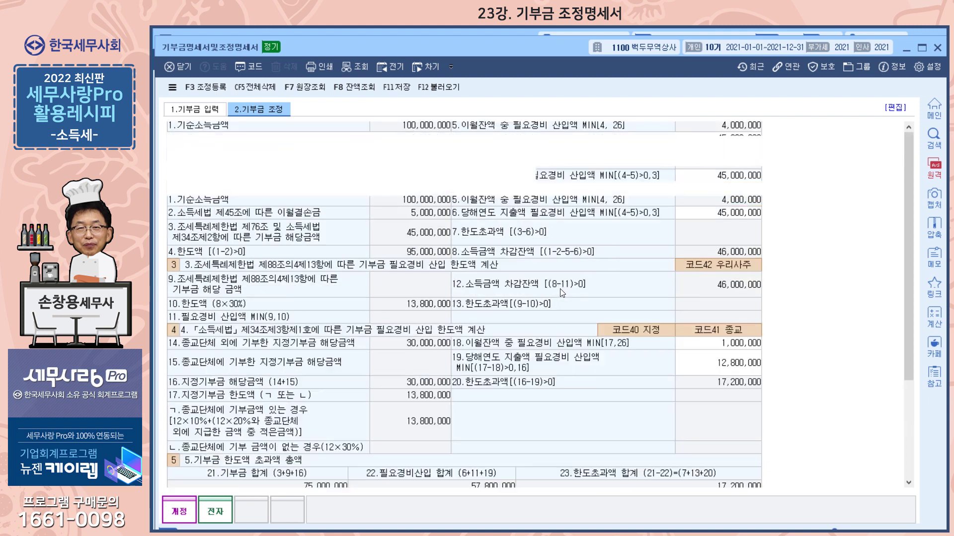
{"action": "scroll", "coordinate": [648, 242], "scroll_direction": "down", "scroll_amount": 3}
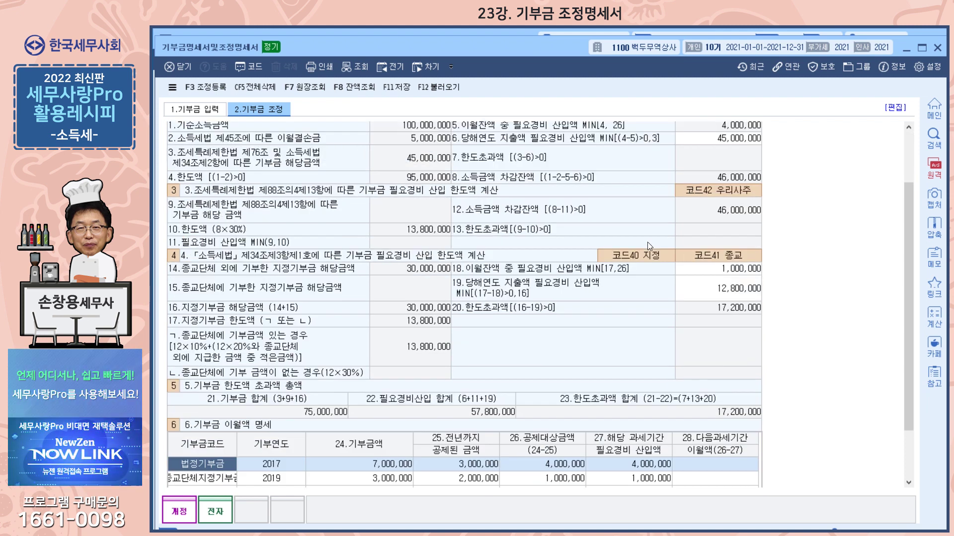
{"action": "scroll", "coordinate": [543, 340], "scroll_direction": "down", "scroll_amount": 3}
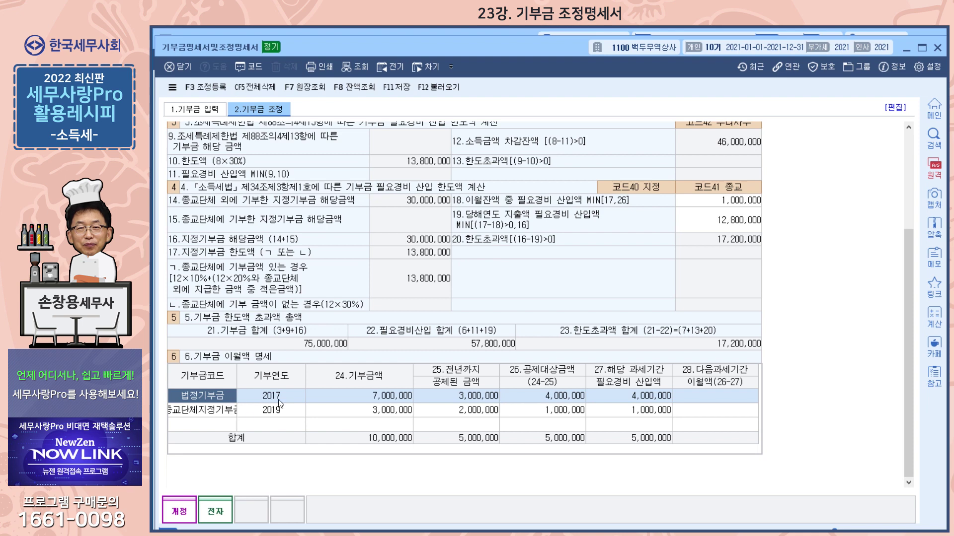
{"action": "key", "text": "Return"}
{"action": "left_click", "coordinate": [376, 401]}
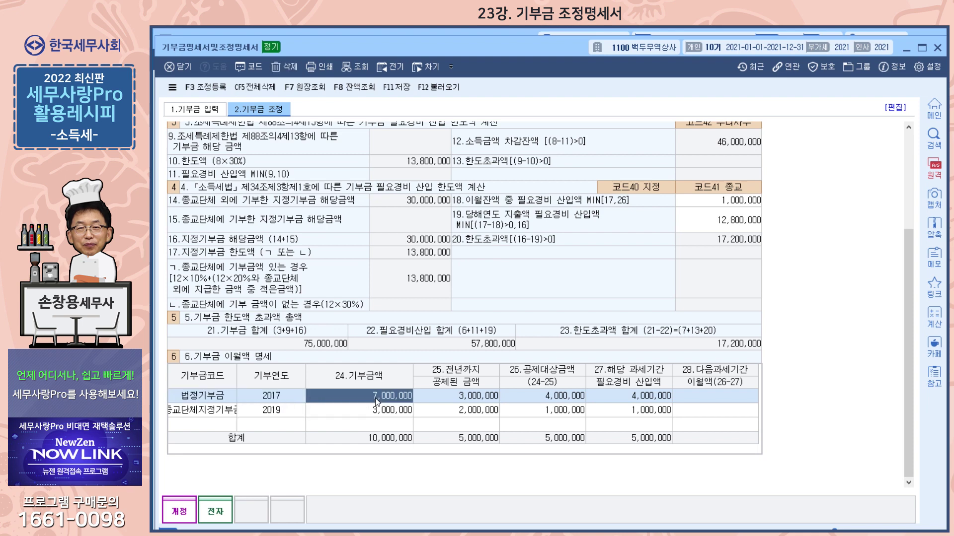
Set 27.해당 과세기간 필요경비 산입액 to 0 for the 2017 법정기부금 and 2019 종교단체지정기부금 carryover rows.
{"action": "left_click", "coordinate": [461, 401]}
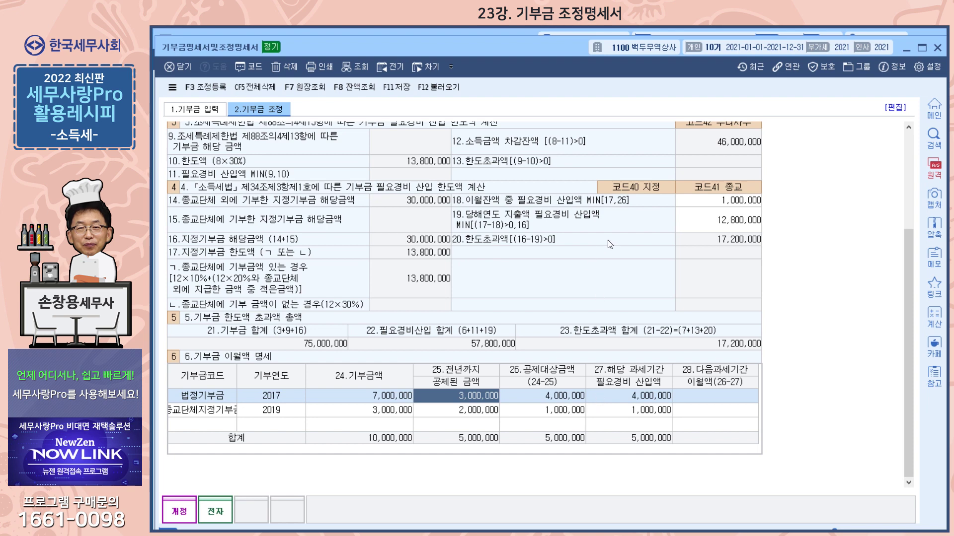
{"action": "left_click_drag", "start_coordinate": [908, 291], "coordinate": [902, 216]}
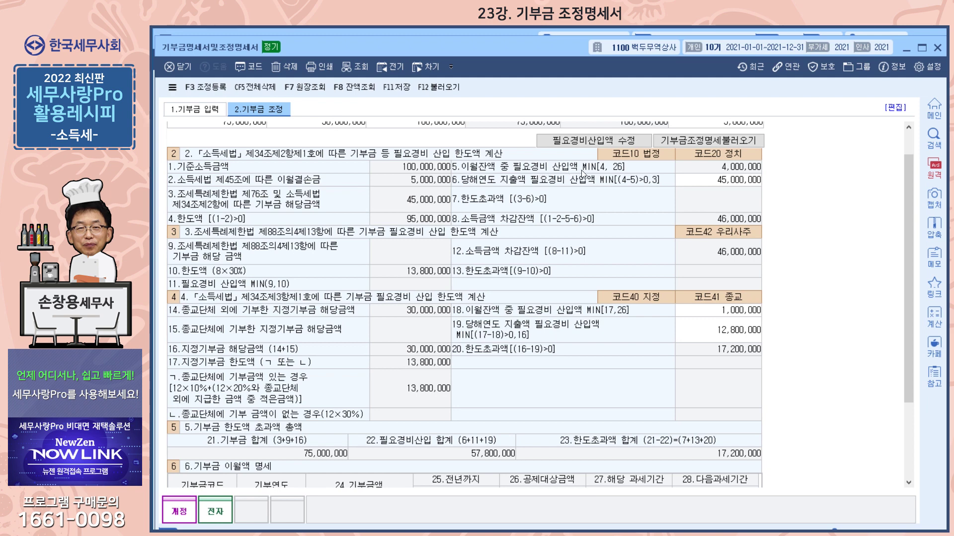
{"action": "left_click_drag", "start_coordinate": [911, 189], "coordinate": [907, 264]}
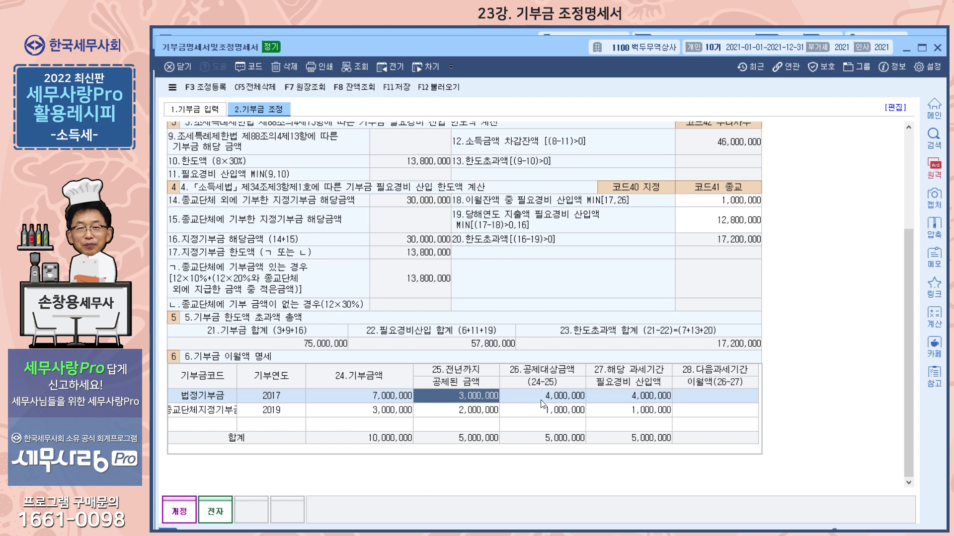
{"action": "left_click", "coordinate": [557, 401]}
{"action": "left_click", "coordinate": [636, 398]}
{"action": "type", "text": "0"}
{"action": "key", "text": "Return"}
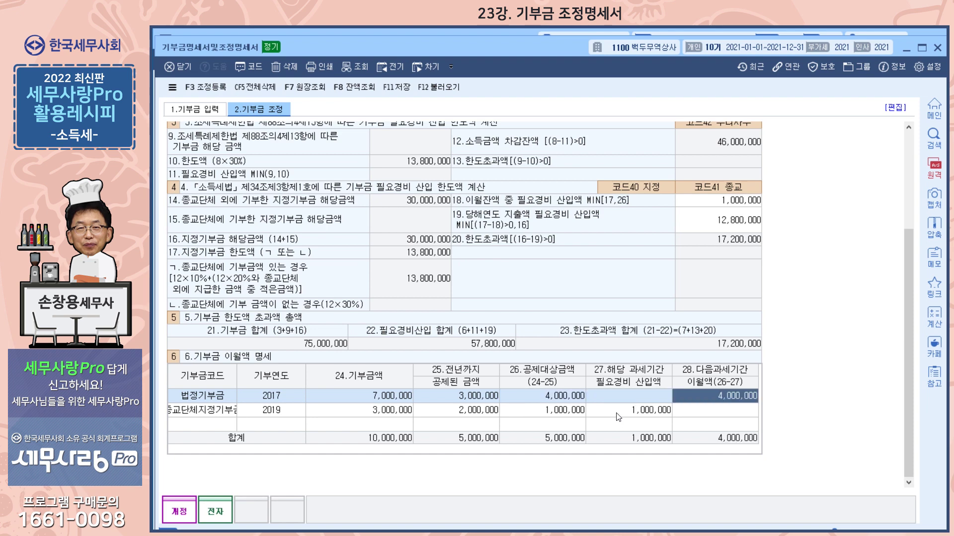
{"action": "left_click", "coordinate": [618, 406]}
{"action": "type", "text": "0"}
{"action": "key", "text": "Return"}
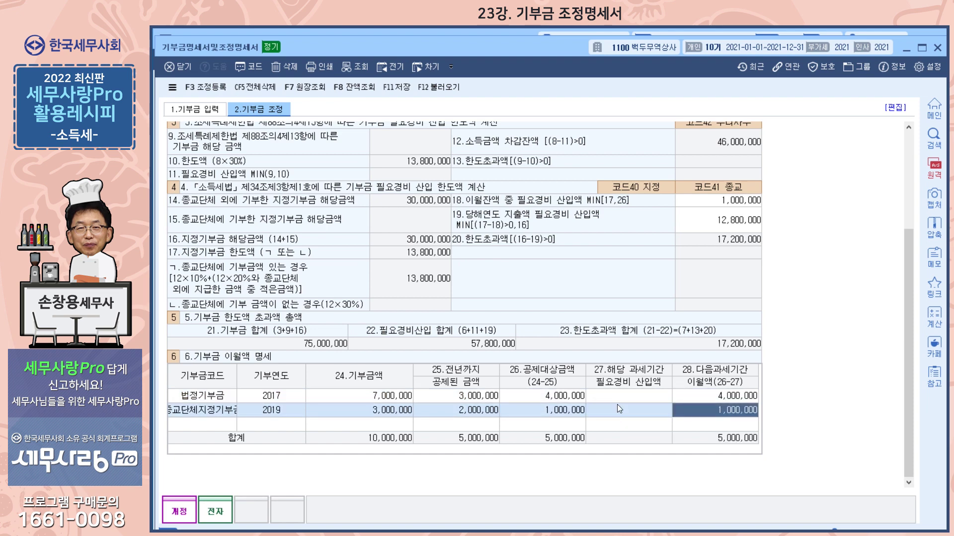
Set 27.해당 과세기간 필요경비 산입액 to 4,000,000 for the 2017 carryover row and 1,000,000 for the 2019 row.
{"action": "left_click", "coordinate": [622, 395]}
{"action": "scroll", "coordinate": [633, 389], "scroll_direction": "up", "scroll_amount": 3}
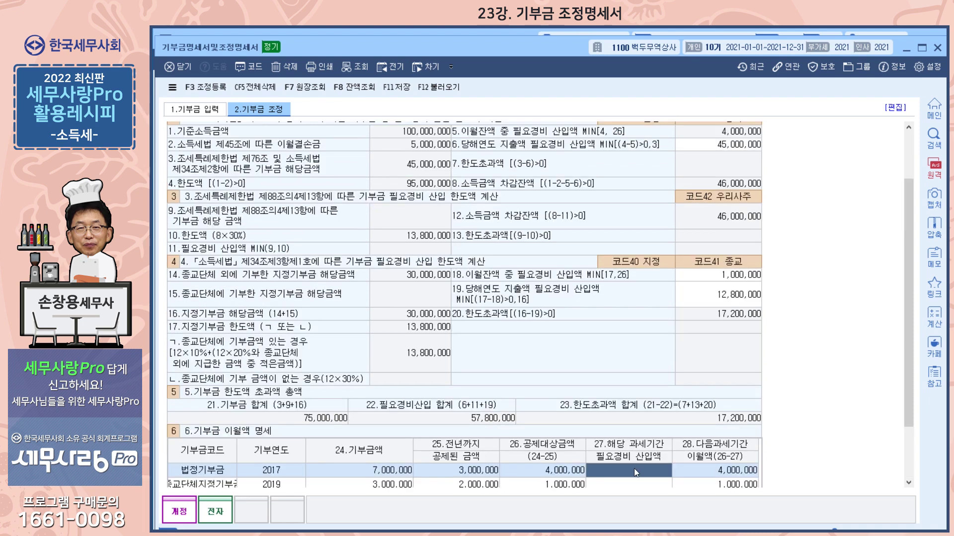
{"action": "type", "text": "4000000"}
{"action": "key", "text": "Return"}
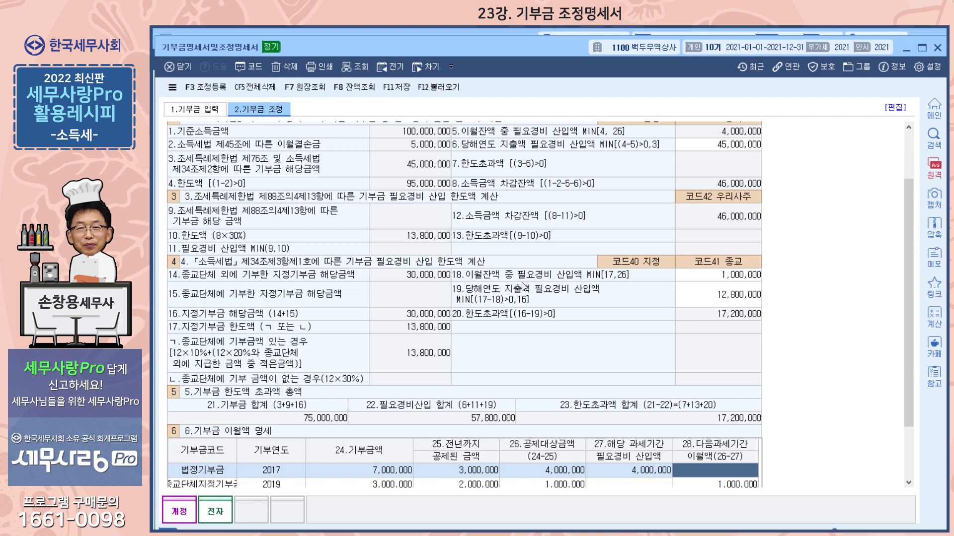
{"action": "left_click", "coordinate": [638, 484]}
{"action": "type", "text": "1000000"}
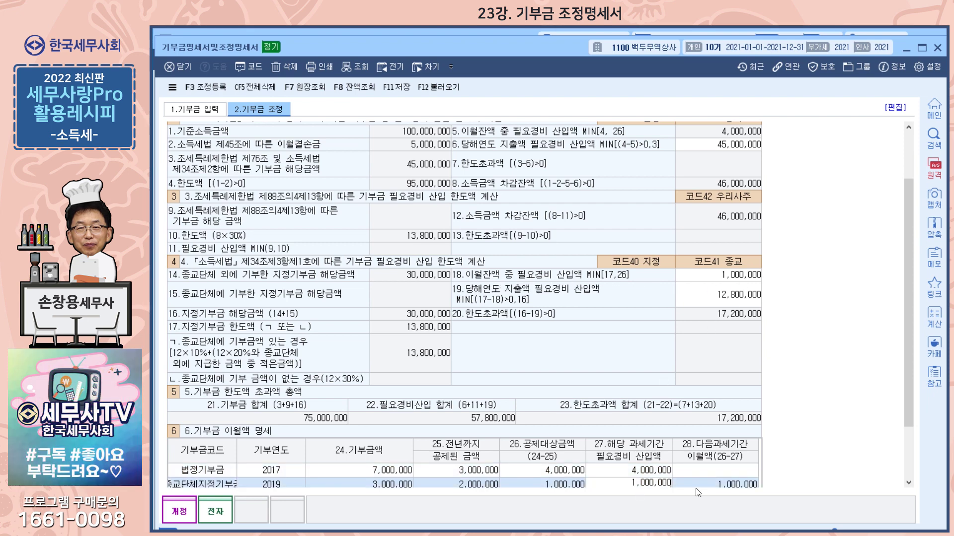
{"action": "key", "text": "Return"}
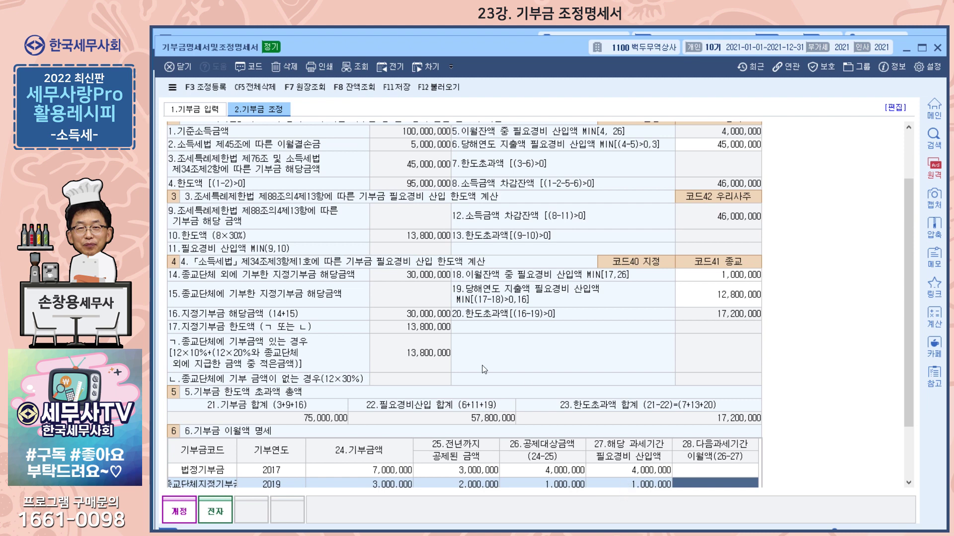
Return to 기부금 입력 and add a row to 2.기부금 조정 명세 with 기부금코드 10 and 기부연도 2017.
{"action": "left_click", "coordinate": [208, 116]}
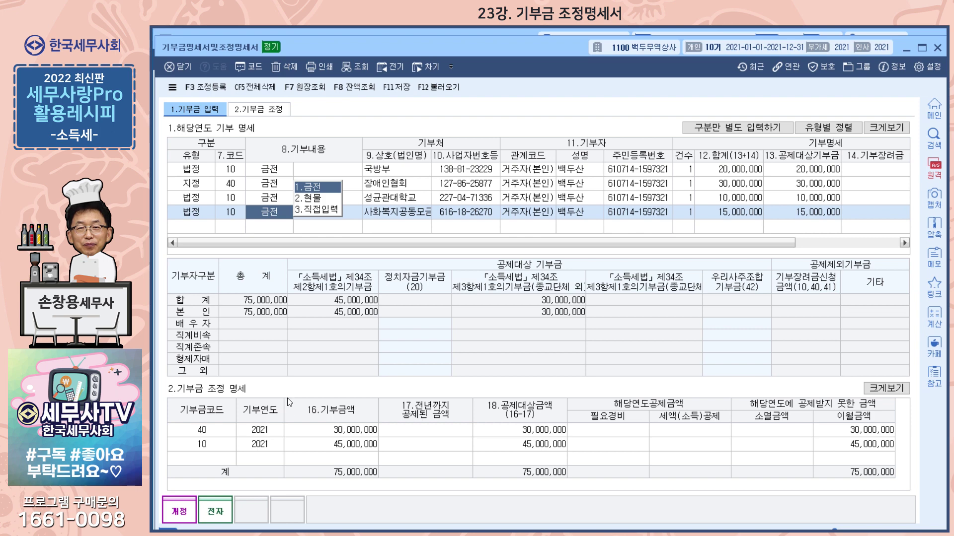
{"action": "left_click", "coordinate": [212, 459]}
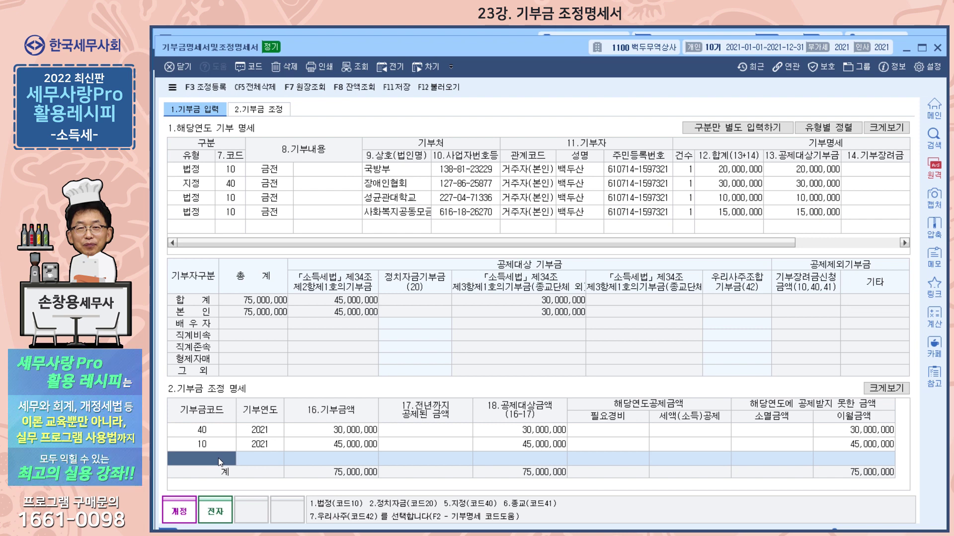
{"action": "type", "text": "10"}
{"action": "key", "text": "Return"}
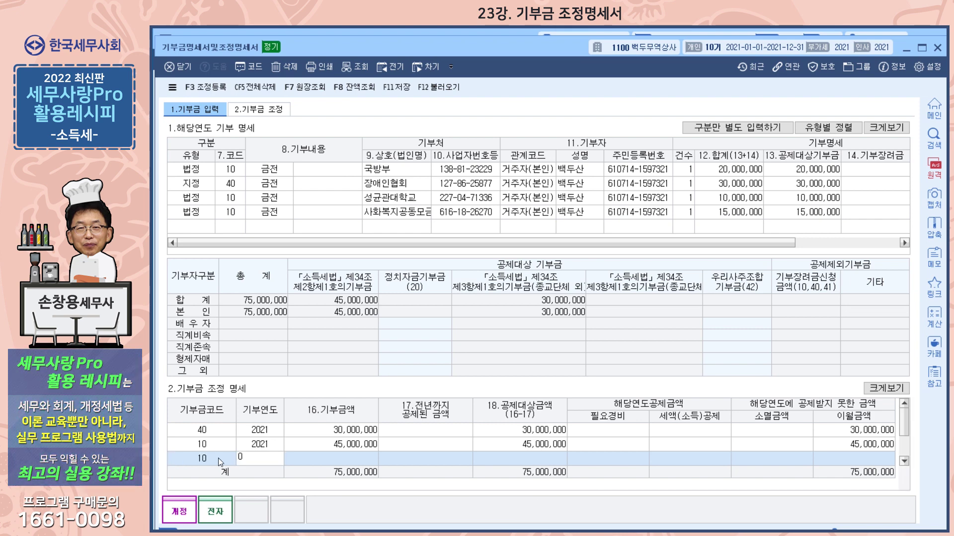
{"action": "key", "text": "BackSpace"}
{"action": "type", "text": "2017"}
{"action": "key", "text": "Return"}
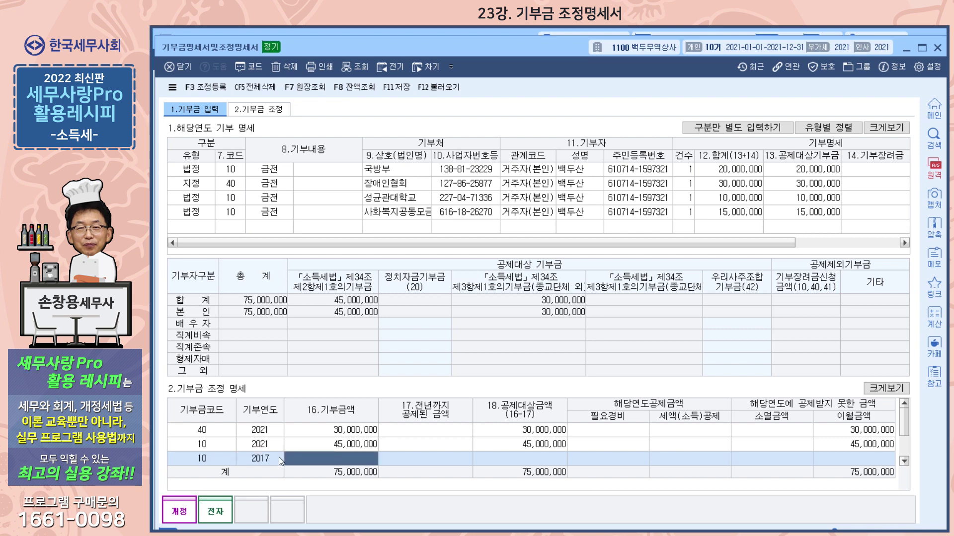
Set the 2017 row's 기부금액 to 7,000,000 and its 전년까지 공제된 금액 to 3,000,000.
{"action": "type", "text": "7000000"}
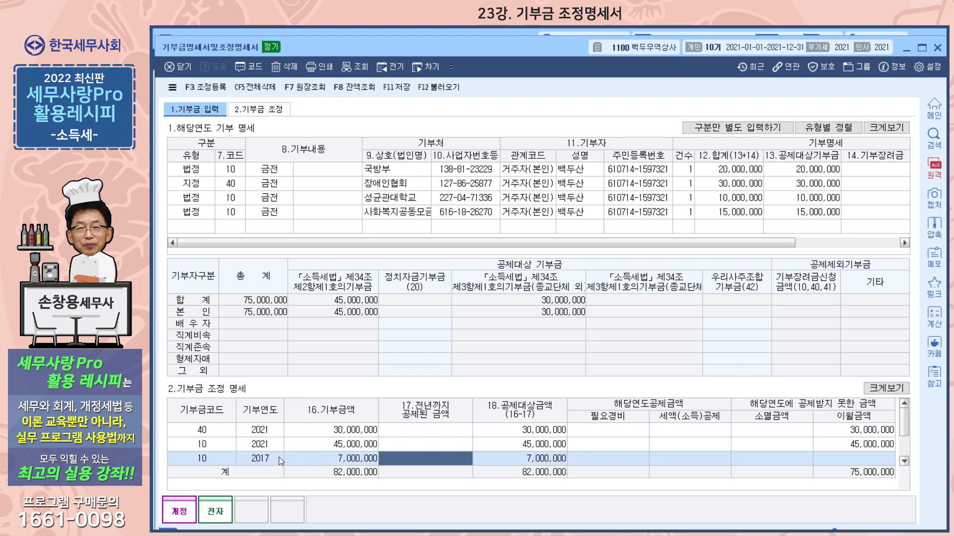
{"action": "type", "text": "3,000,000"}
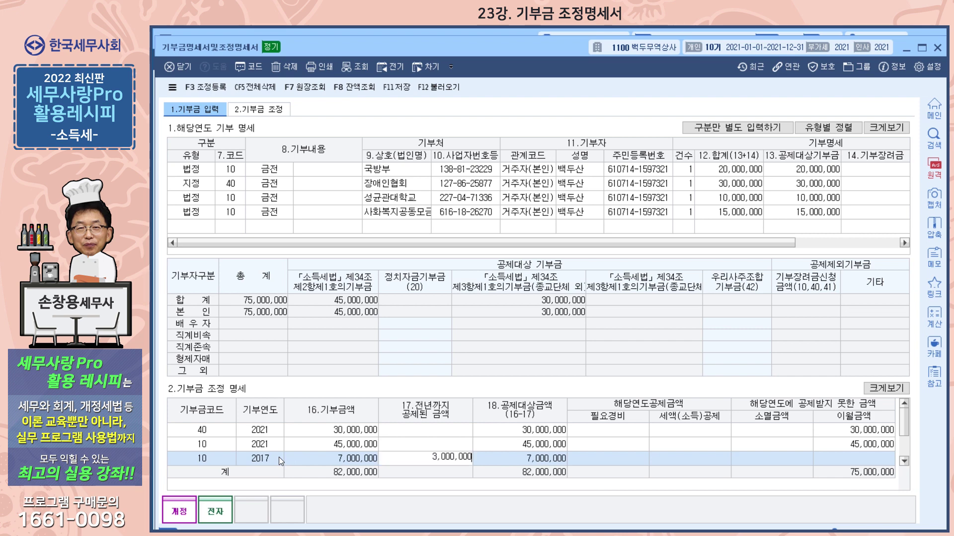
{"action": "key", "text": "Return"}
{"action": "key", "text": "Return"}
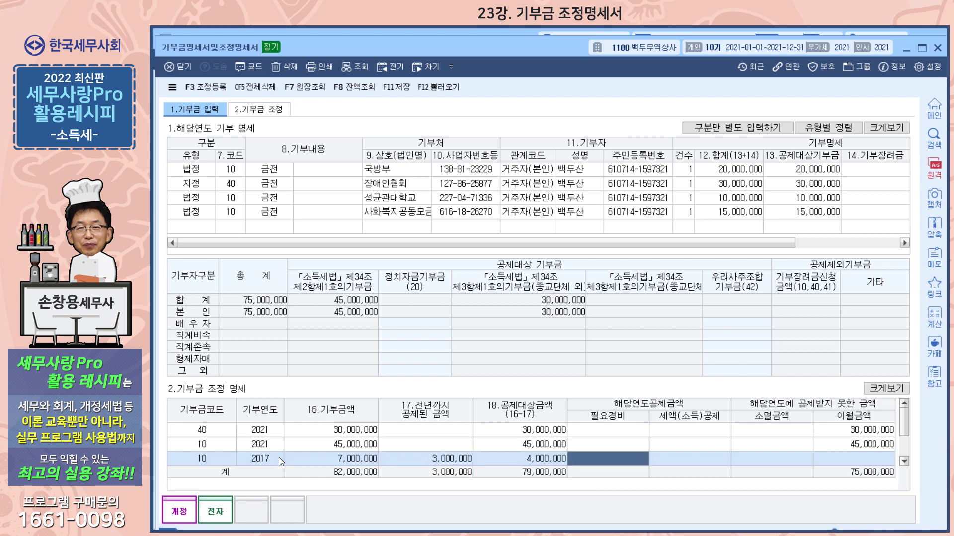
{"action": "key", "text": "Return"}
{"action": "key", "text": "Return"}
{"action": "key", "text": "Return"}
{"action": "key", "text": "Return"}
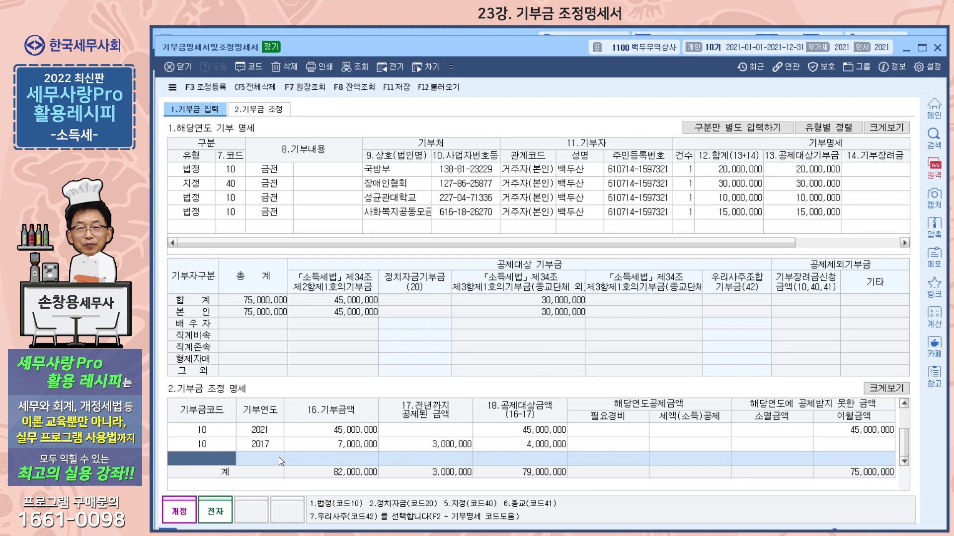
Add a 기부금 조정 명세 row with code 10, year 2019, 기부금액 3,000,000 and 전년까지 공제된 금액 2,000,000.
{"action": "type", "text": "10"}
{"action": "key", "text": "Return"}
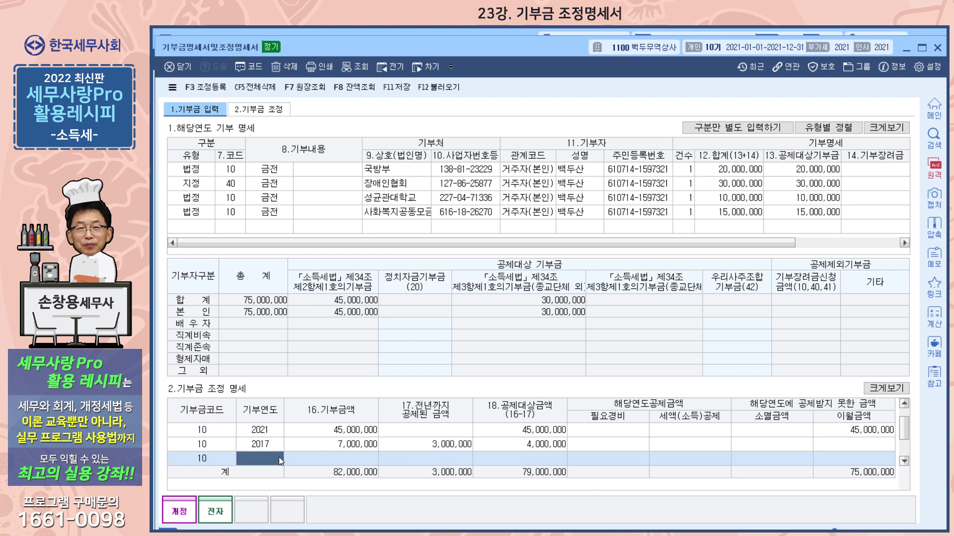
{"action": "type", "text": "3++"}
{"action": "key", "text": "BackSpace"}
{"action": "key", "text": "BackSpace"}
{"action": "key", "text": "BackSpace"}
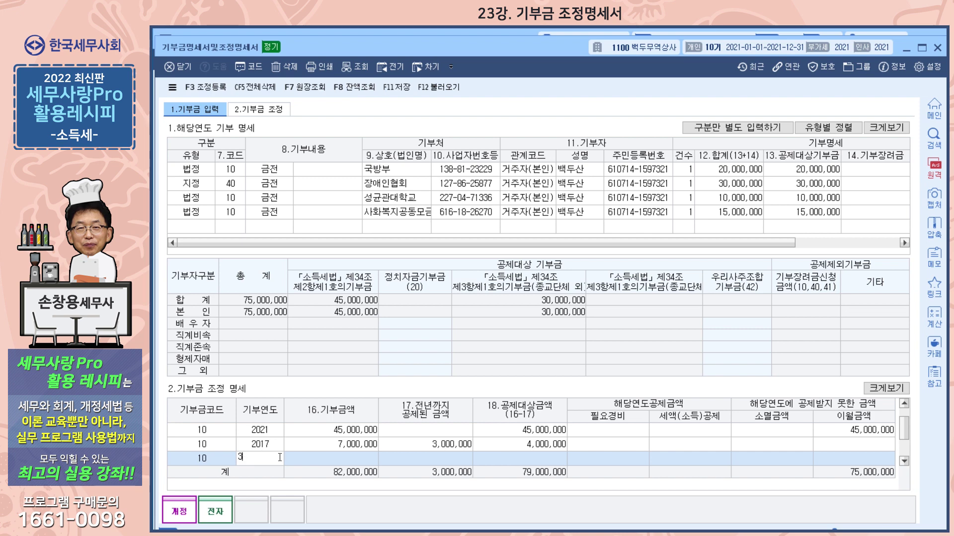
{"action": "type", "text": "2019"}
{"action": "key", "text": "Return"}
{"action": "type", "text": "3++"}
{"action": "key", "text": "Return"}
{"action": "type", "text": "2++"}
{"action": "key", "text": "Return"}
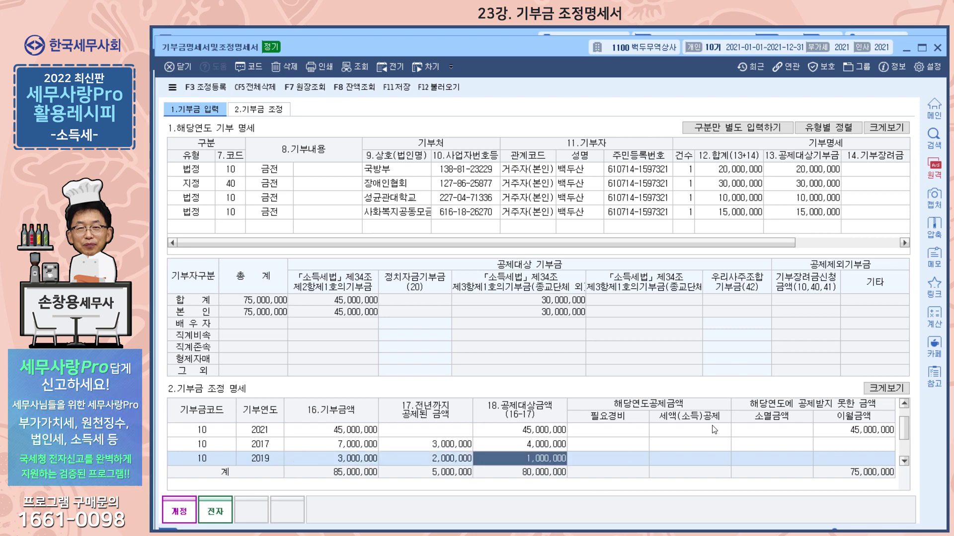
Check the current-year 필요경비 산입액 figures in 기부금 조정, and return to 기부금 입력.
{"action": "scroll", "coordinate": [687, 457], "scroll_direction": "up", "scroll_amount": 1}
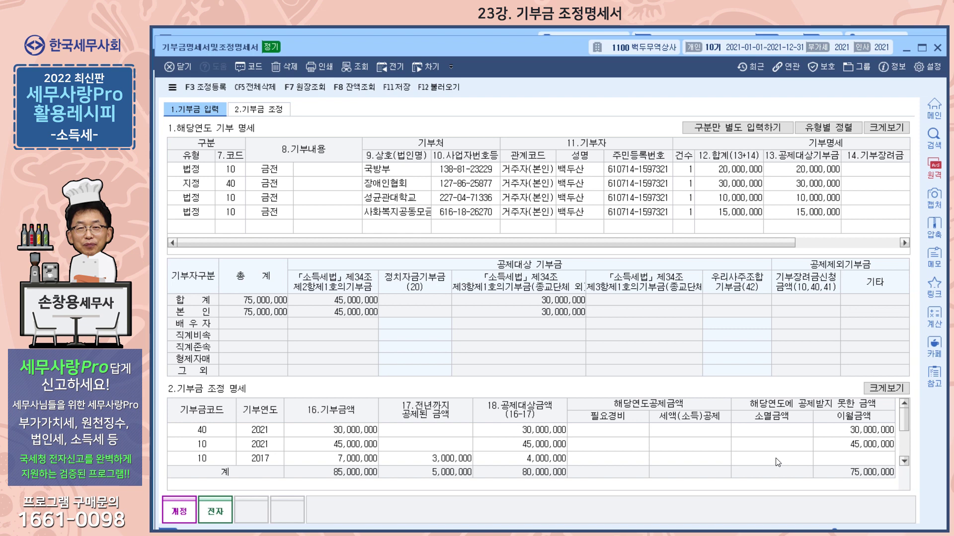
{"action": "left_click", "coordinate": [617, 446]}
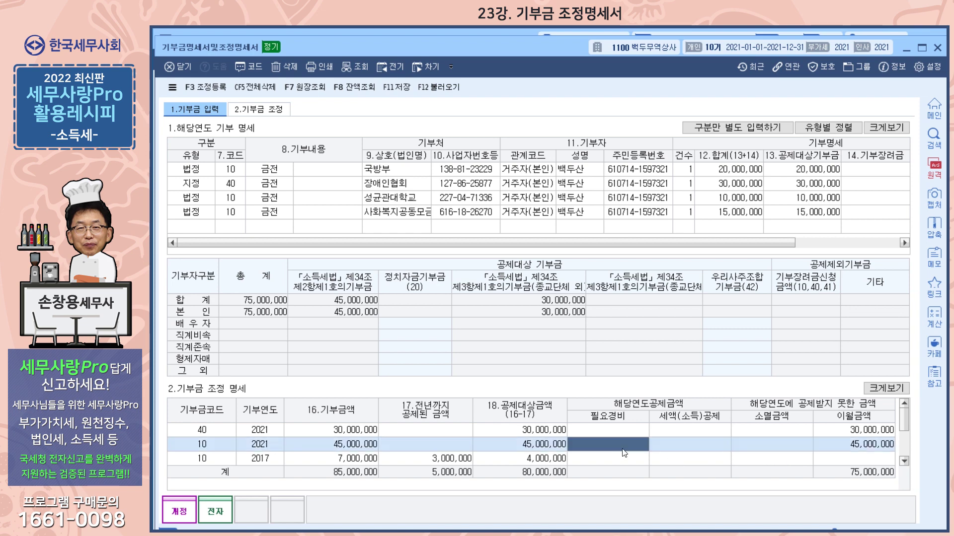
{"action": "left_click", "coordinate": [258, 109]}
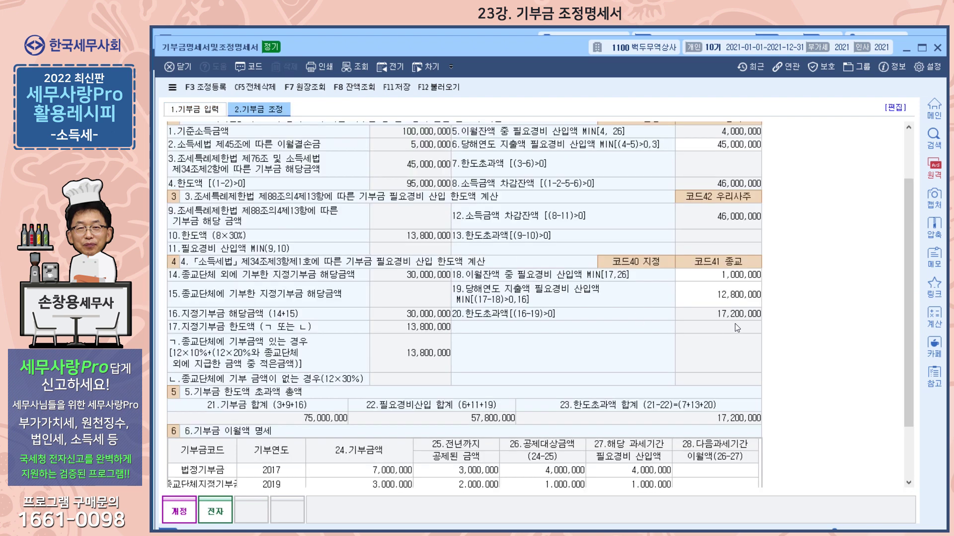
{"action": "left_click", "coordinate": [199, 112]}
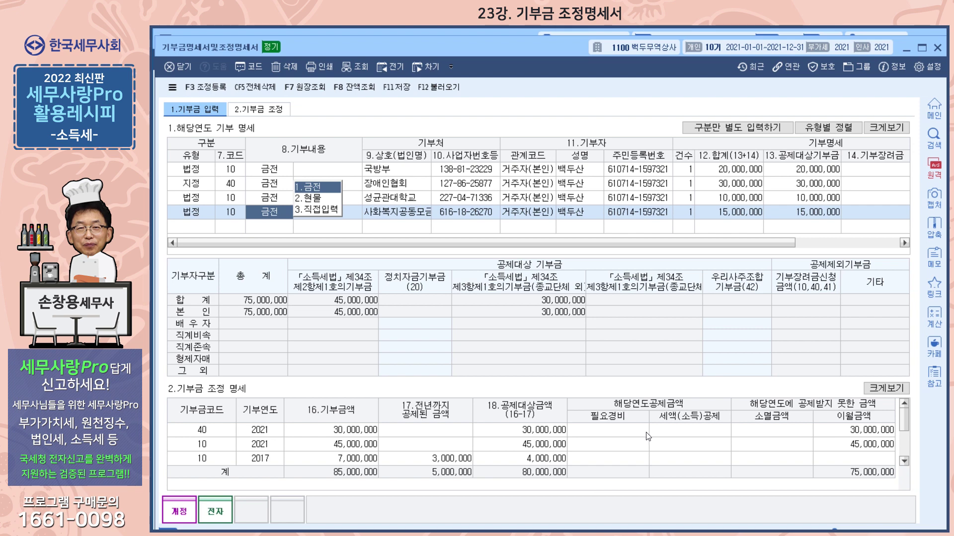
{"action": "left_click", "coordinate": [626, 442]}
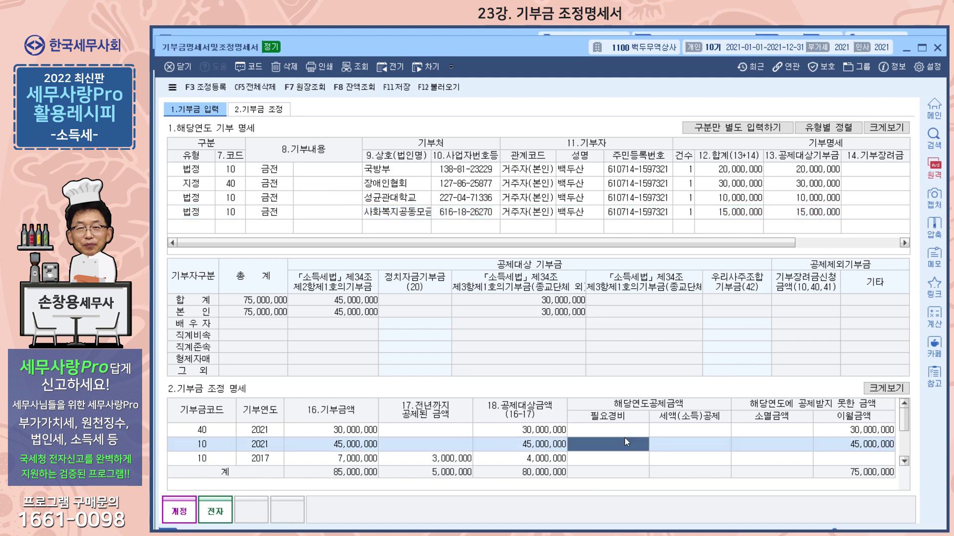
{"action": "type", "text": "1,280,"}
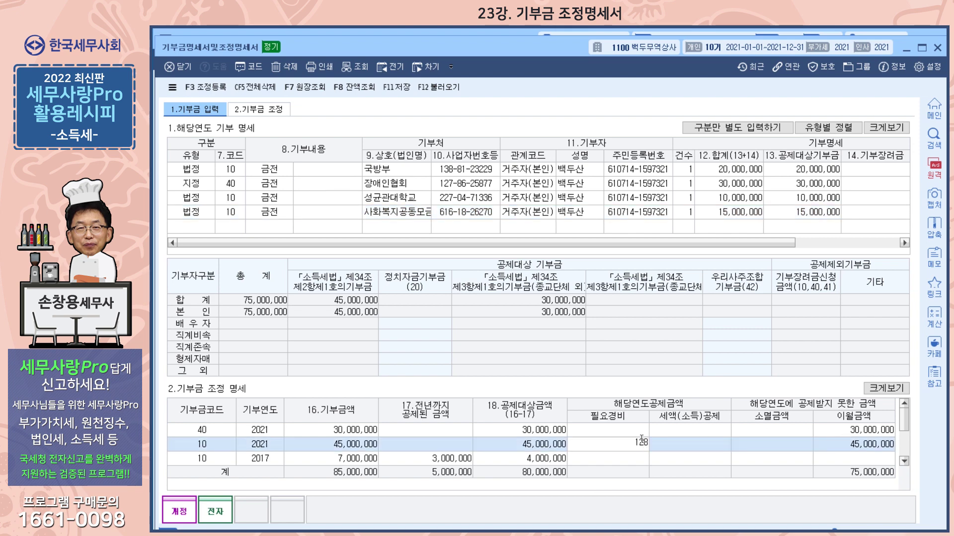
{"action": "type", "text": "000"}
{"action": "key", "text": "BackSpace"}
{"action": "key", "text": "BackSpace"}
{"action": "key", "text": "BackSpace"}
{"action": "key", "text": "BackSpace"}
{"action": "type", "text": "800"}
{"action": "key", "text": "BackSpace"}
{"action": "key", "text": "BackSpace"}
{"action": "key", "text": "BackSpace"}
{"action": "key", "text": "BackSpace"}
{"action": "key", "text": "BackSpace"}
{"action": "key", "text": "BackSpace"}
Set the 2021 해당연도공제금액 필요경비 to 12,800,000 for the code 40 row and 45,000,000 for the code 10 row.
{"action": "left_click", "coordinate": [634, 433]}
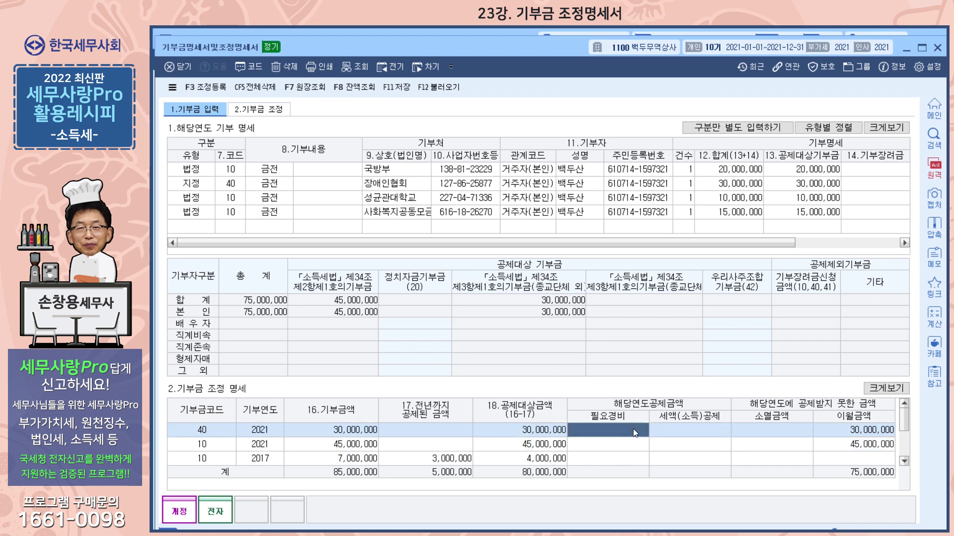
{"action": "type", "text": "12,800,000"}
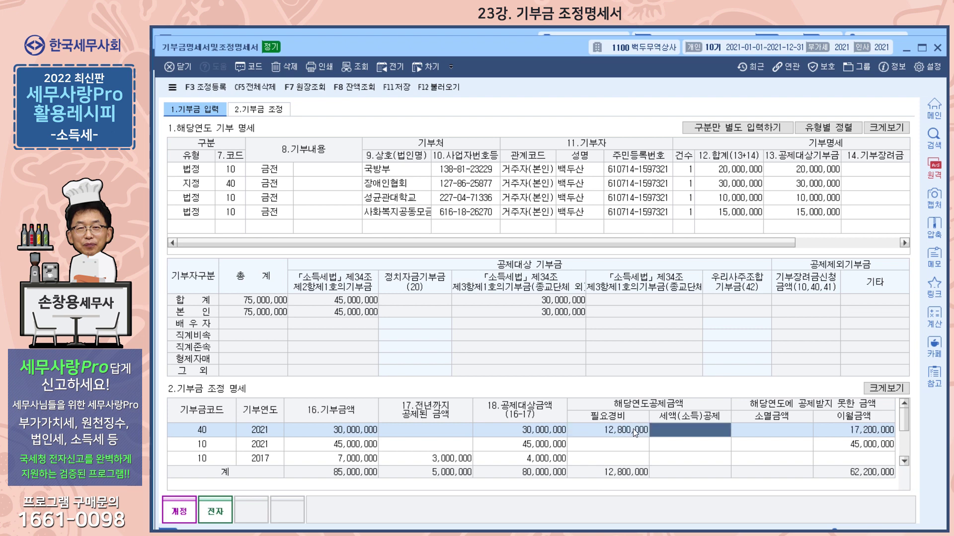
{"action": "left_click", "coordinate": [616, 446]}
{"action": "type", "text": "45000000"}
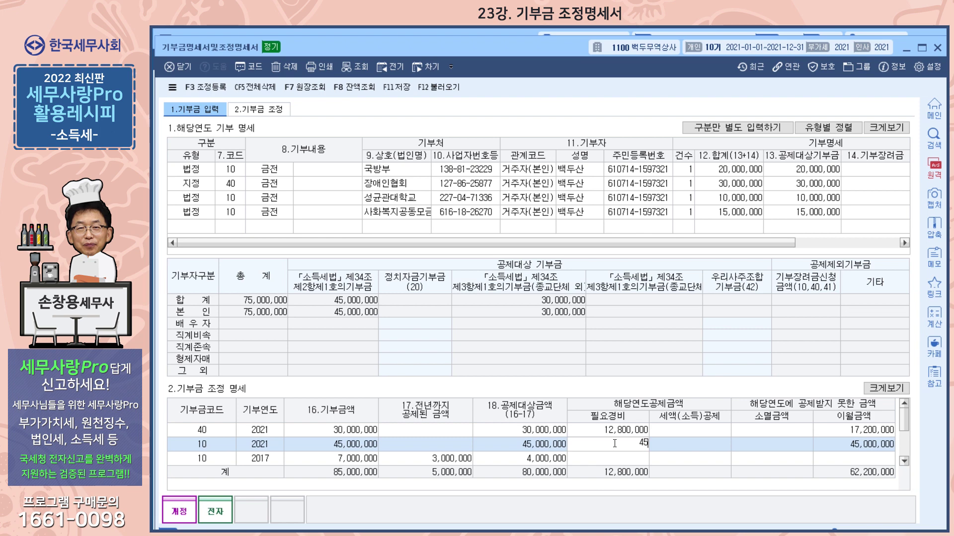
{"action": "key", "text": "Return"}
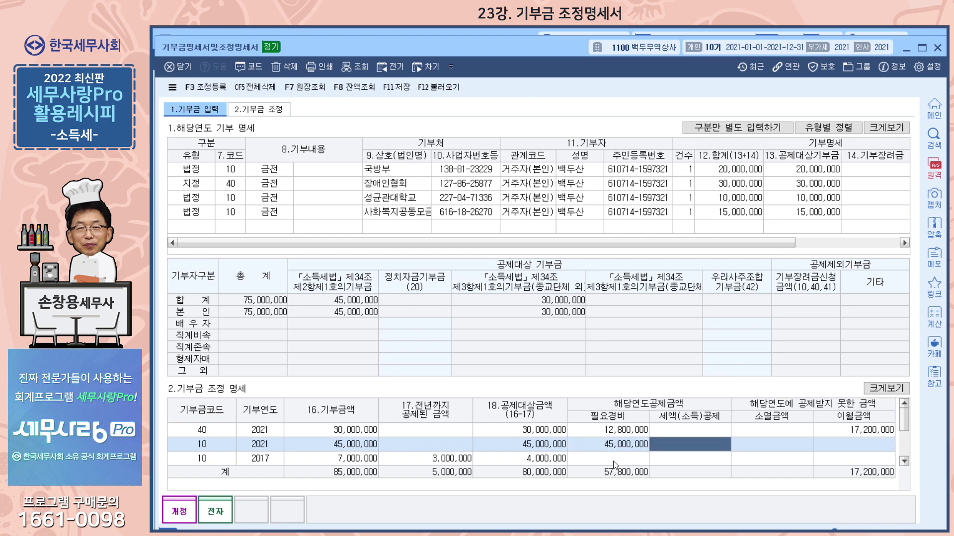
Set the 필요경비 of the code 10 carryover rows to 4,000,000 for 2017 and 1,000,000 for 2019.
{"action": "left_click", "coordinate": [612, 458]}
{"action": "type", "text": "4000000"}
{"action": "key", "text": "Return"}
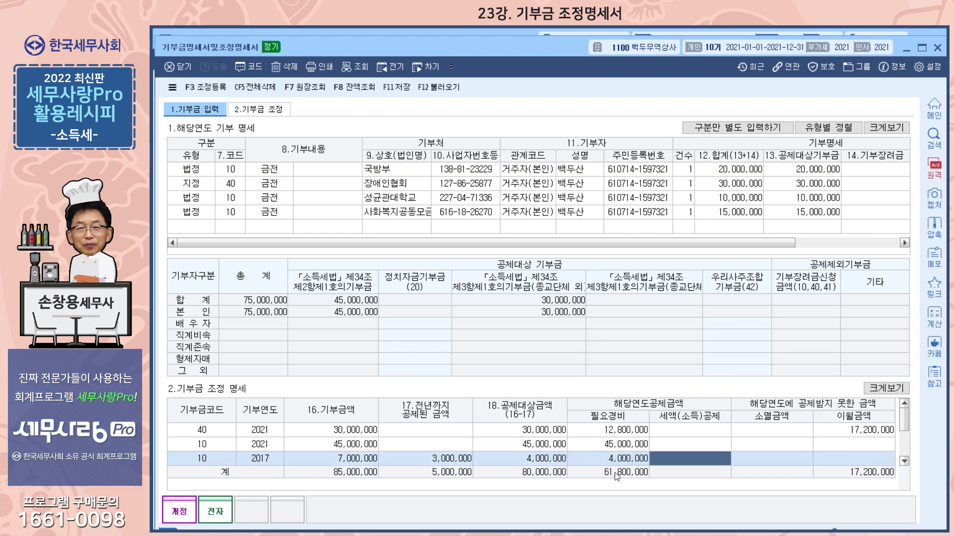
{"action": "scroll", "coordinate": [613, 461], "scroll_direction": "down", "scroll_amount": 2}
{"action": "left_click", "coordinate": [617, 444]}
{"action": "type", "text": "1000000"}
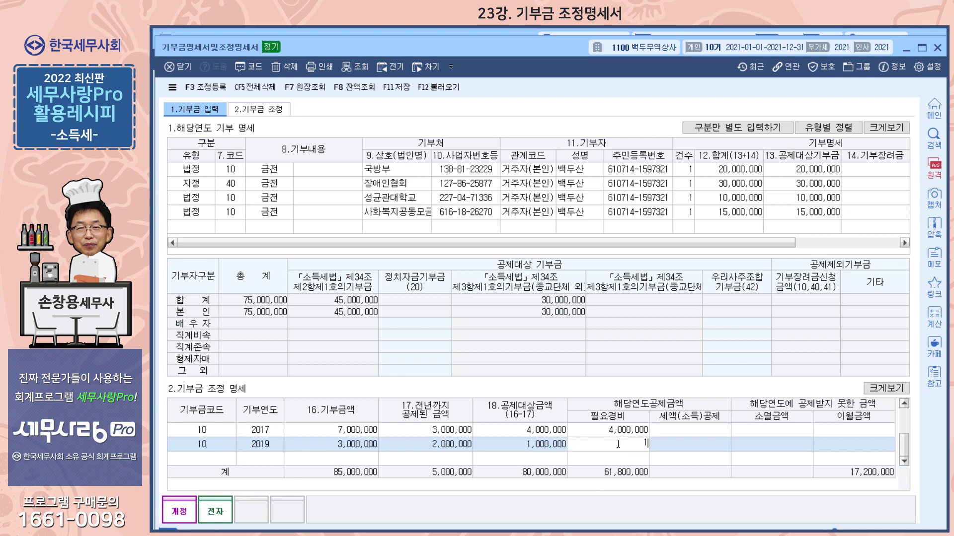
{"action": "key", "text": "Return"}
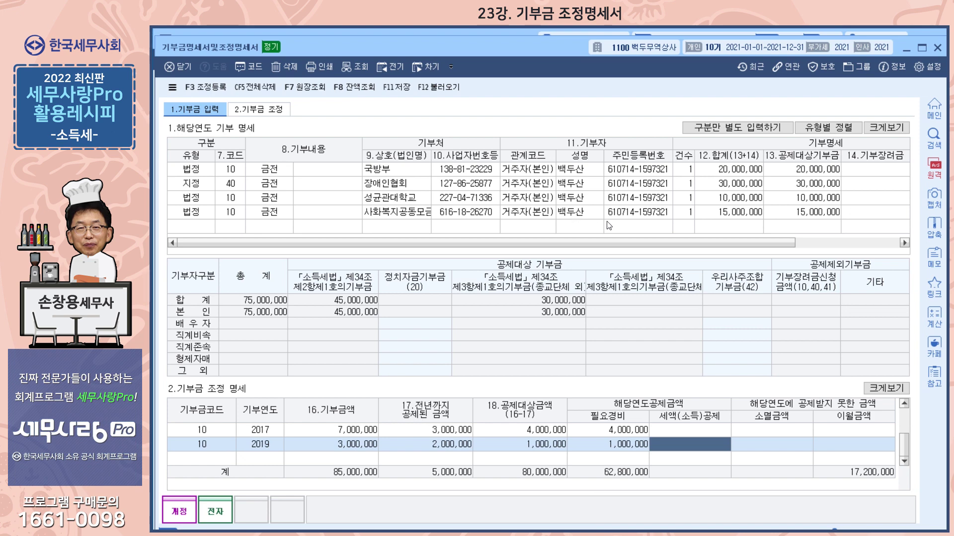
Close the 기부금명세서및조정명세서 and save its changes.
{"action": "left_click", "coordinate": [936, 50]}
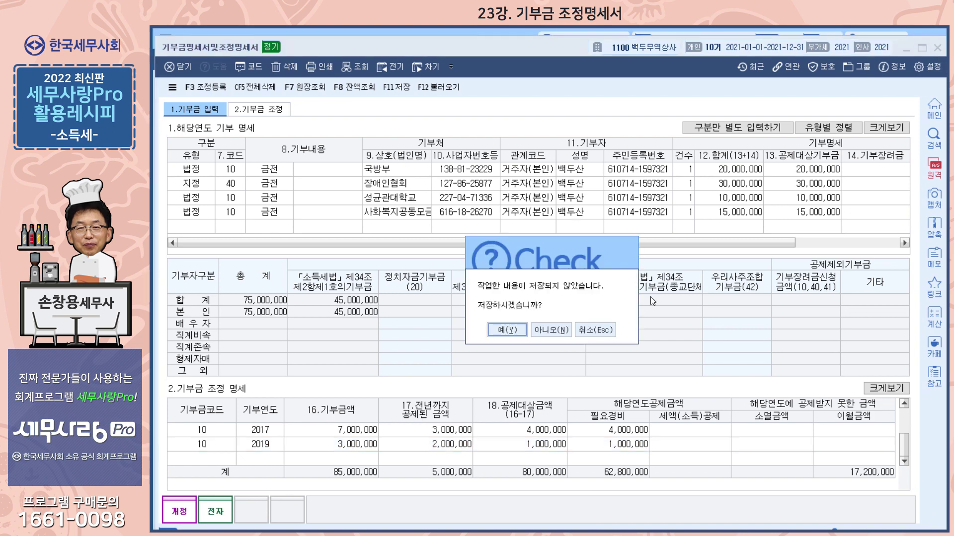
{"action": "left_click", "coordinate": [509, 331]}
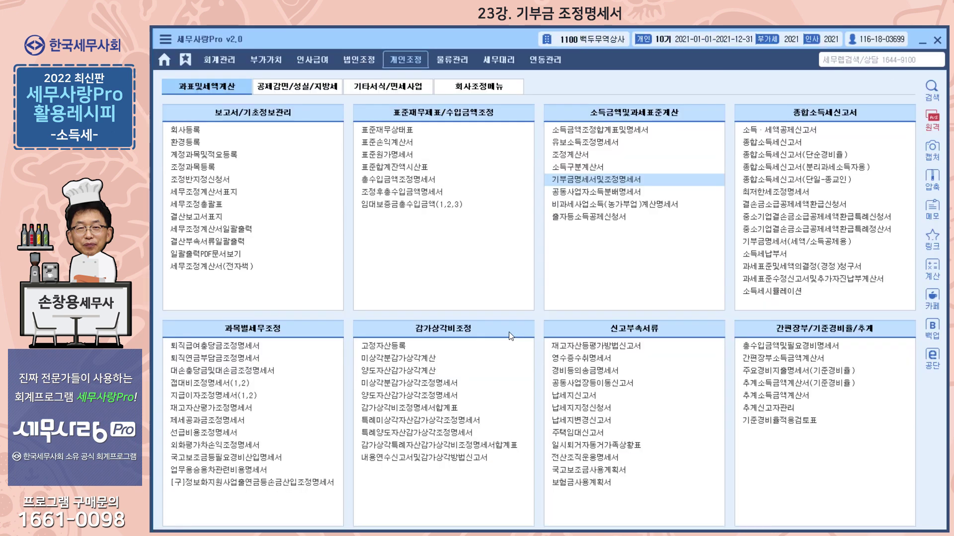
Open 조정계산서, reload its data, and examine 14.기부금한도초과액 and 15.기부금이월액 중 필요경비산입액.
{"action": "left_click", "coordinate": [571, 157]}
{"action": "left_click", "coordinate": [571, 157]}
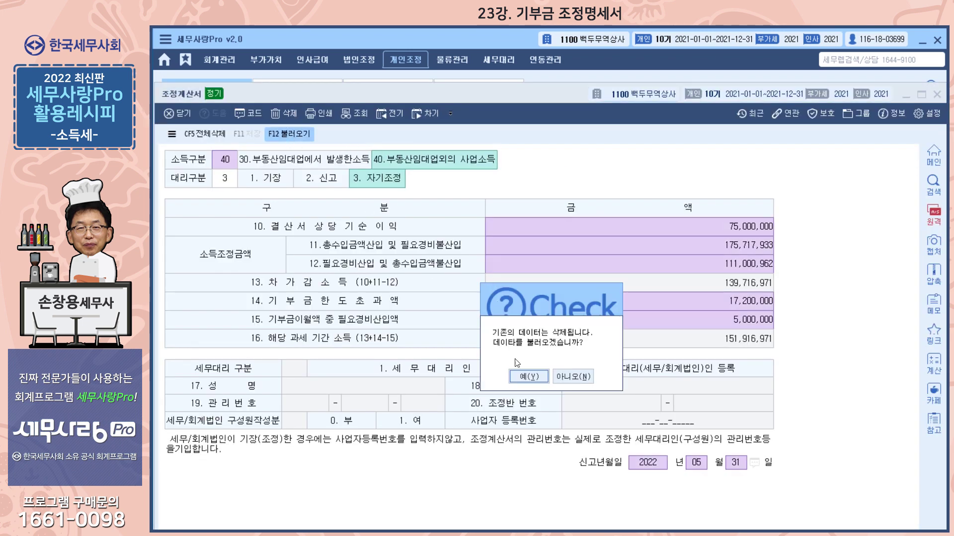
{"action": "left_click", "coordinate": [516, 375]}
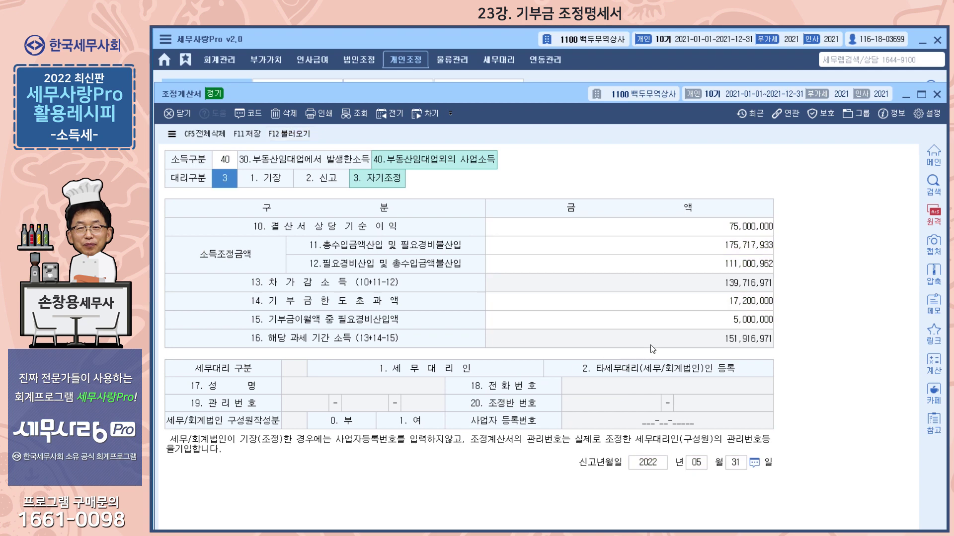
{"action": "left_click", "coordinate": [681, 320]}
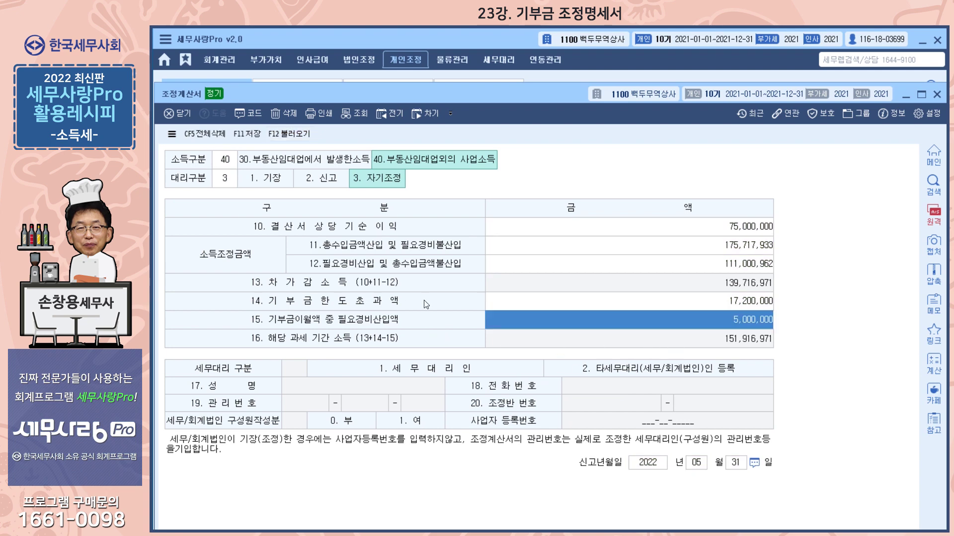
{"action": "left_click", "coordinate": [687, 303]}
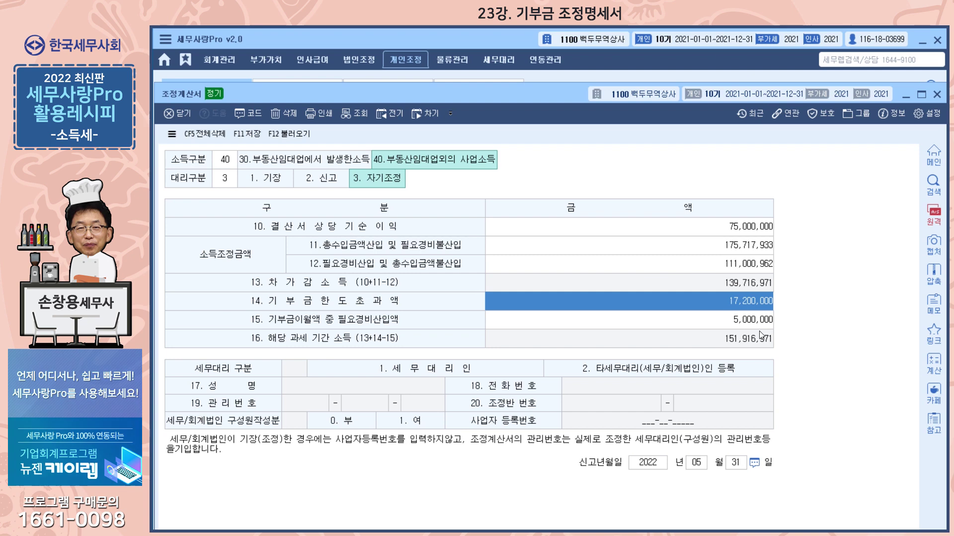